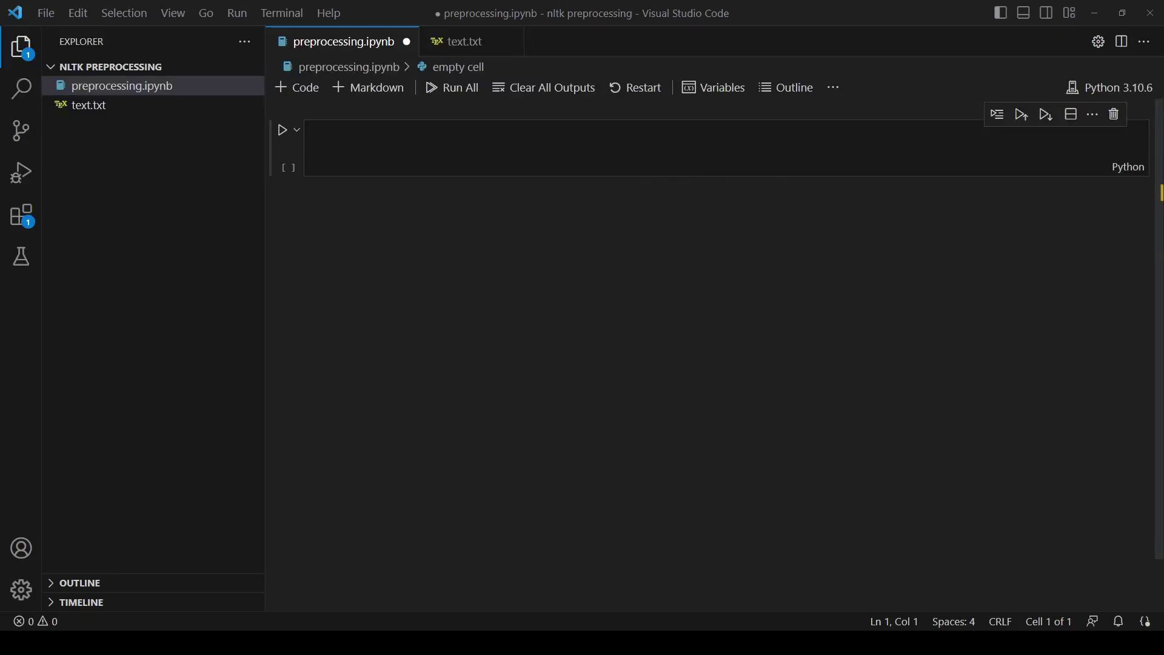
# Enter '#pip install nltk' in the first cell and review the passage in text.txt
pyautogui.click(512, 143)
pyautogui.write('#p')
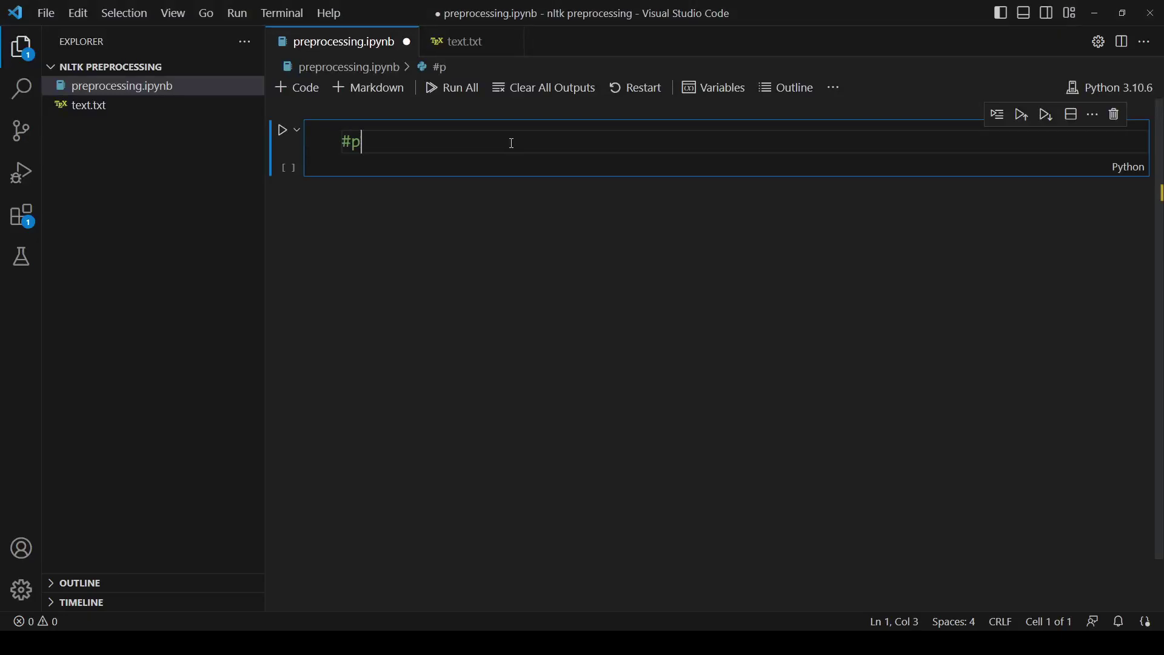
pyautogui.write('ip install nl')
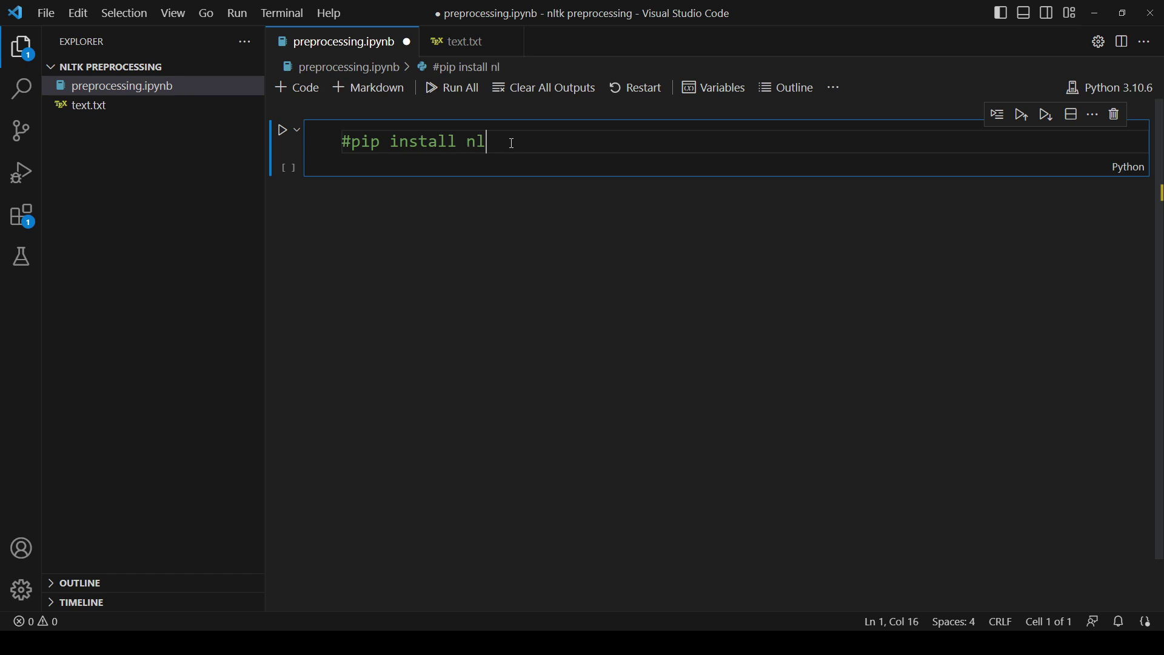
pyautogui.write('tk')
pyautogui.click(464, 41)
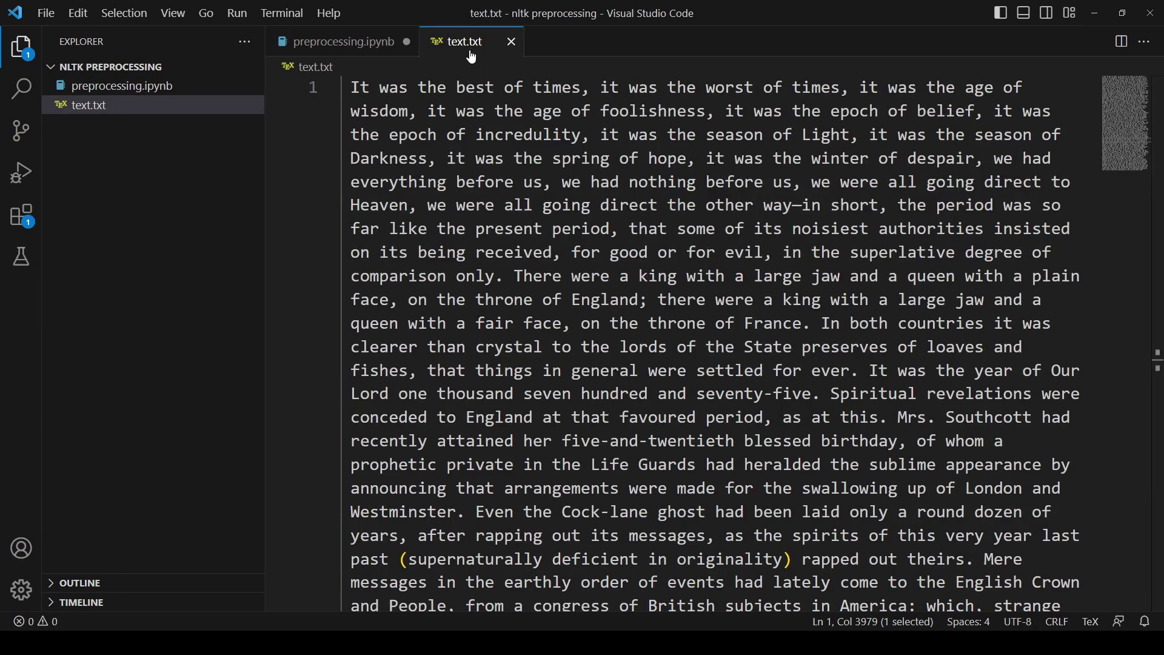
pyautogui.click(344, 42)
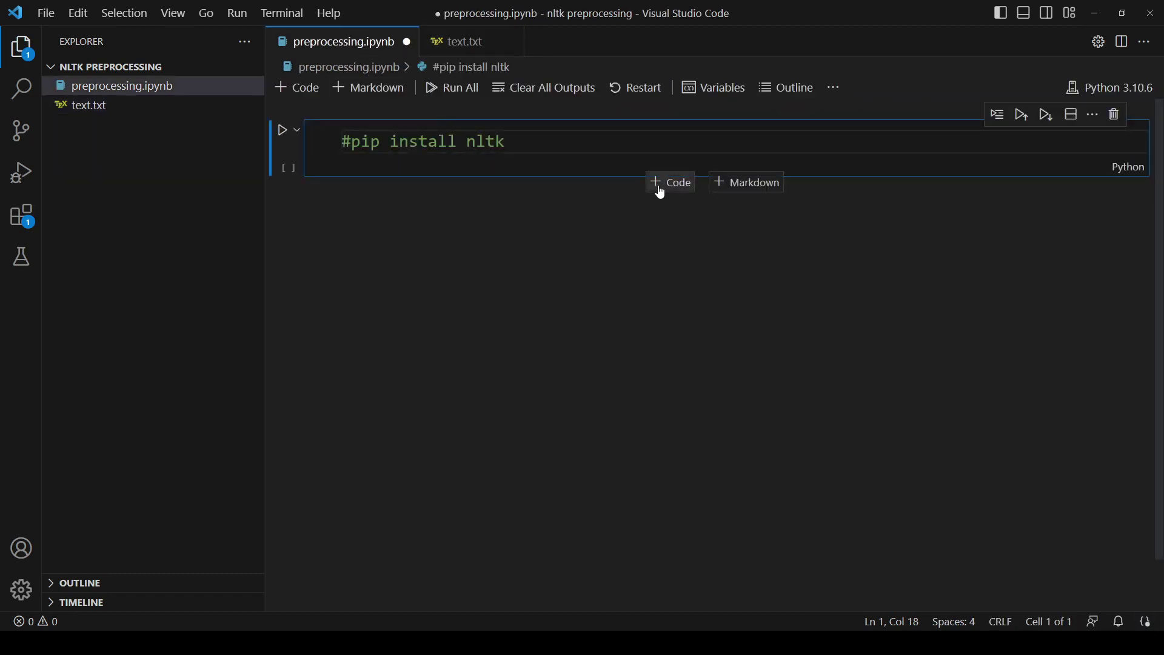
# Add and run a cell with f = open("text.txt"), text = f.read(), print(text), plus an empty cell
pyautogui.click(669, 182)
pyautogui.write('f = open("text.txt")')
pyautogui.press('Return')
pyautogui.write('text =')
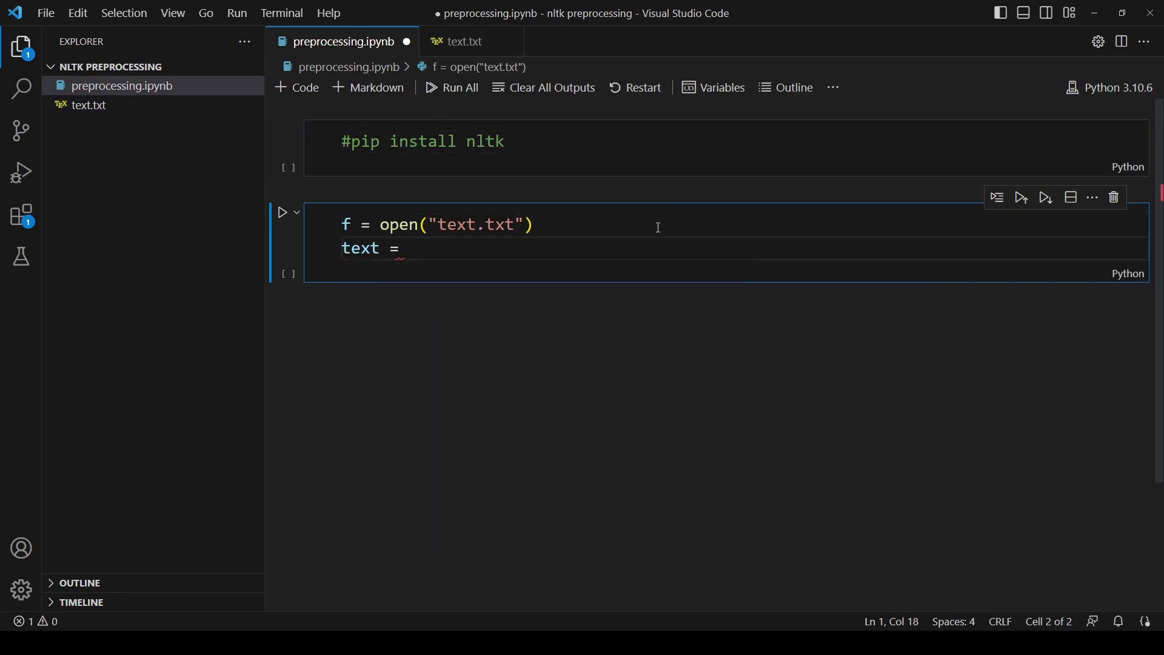
pyautogui.write(' f.read()')
pyautogui.press('Return')
pyautogui.write('print()text')
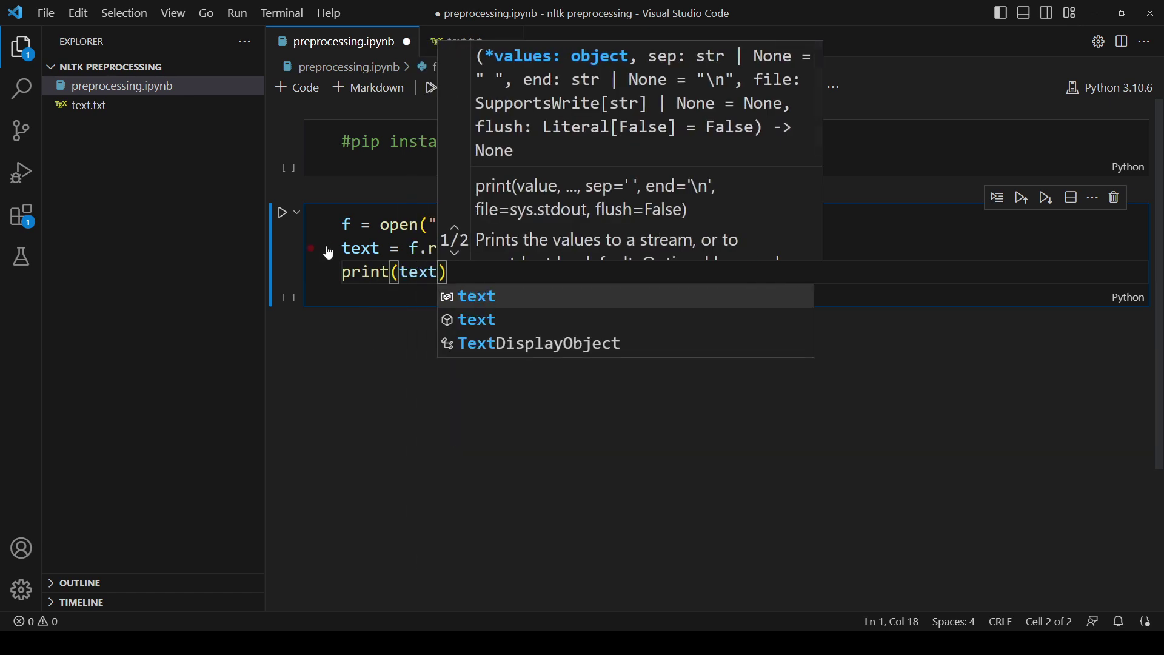
pyautogui.hotkey('shift', 'Return')
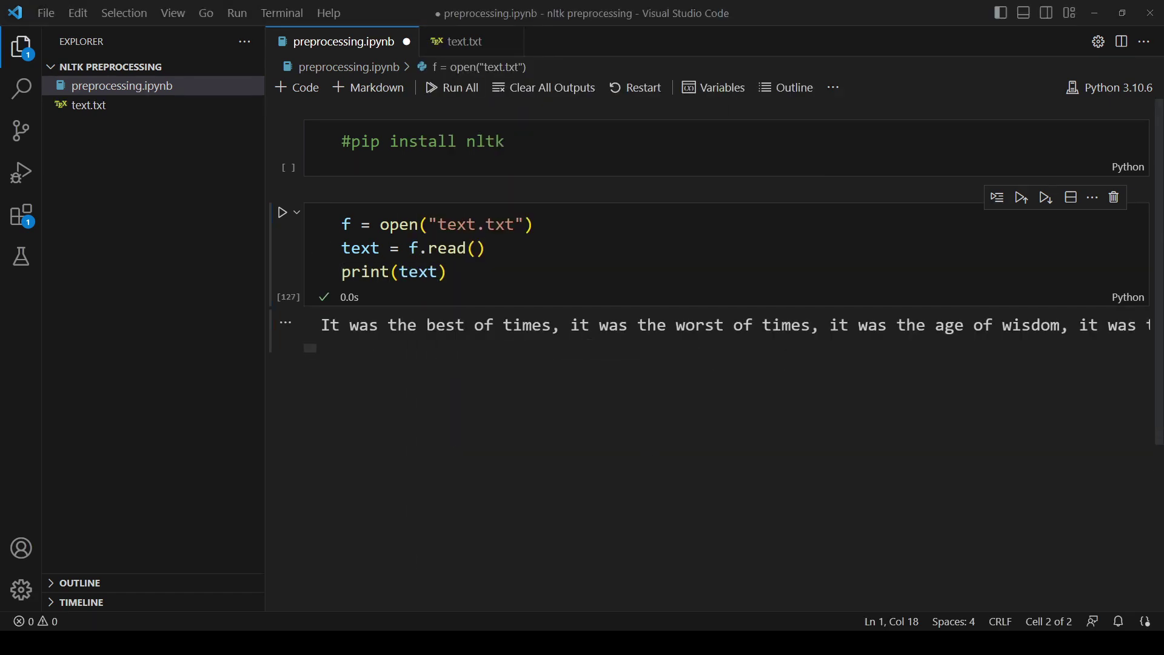
pyautogui.click(671, 358)
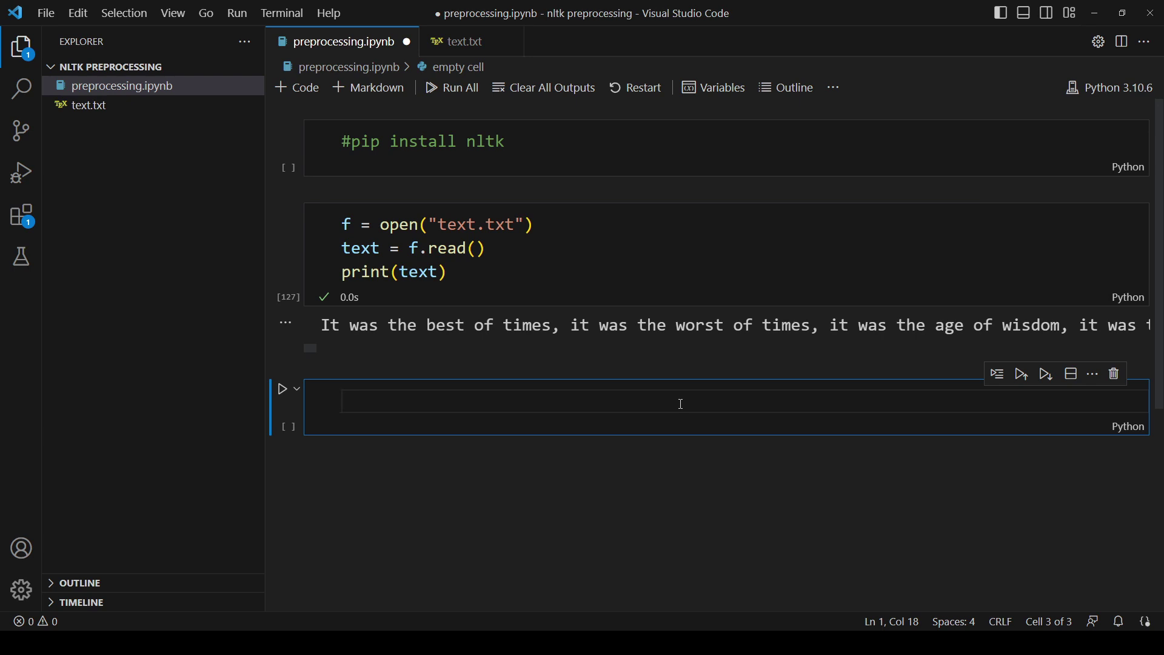
pyautogui.write('from nltk ')
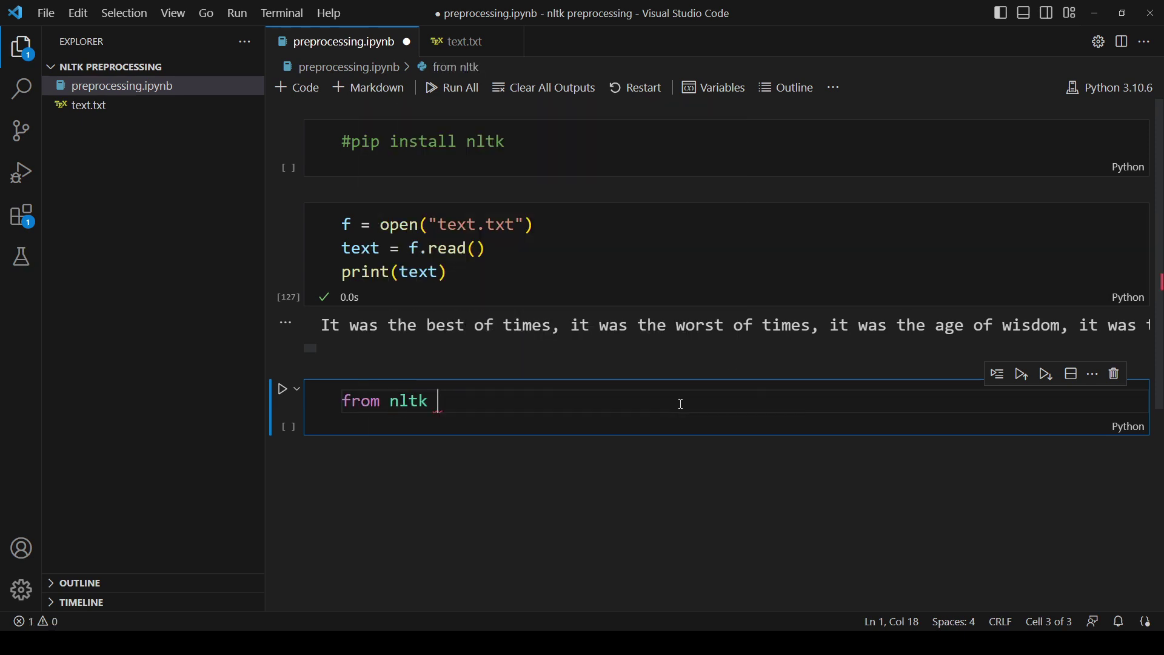
pyautogui.write('import sent_tok')
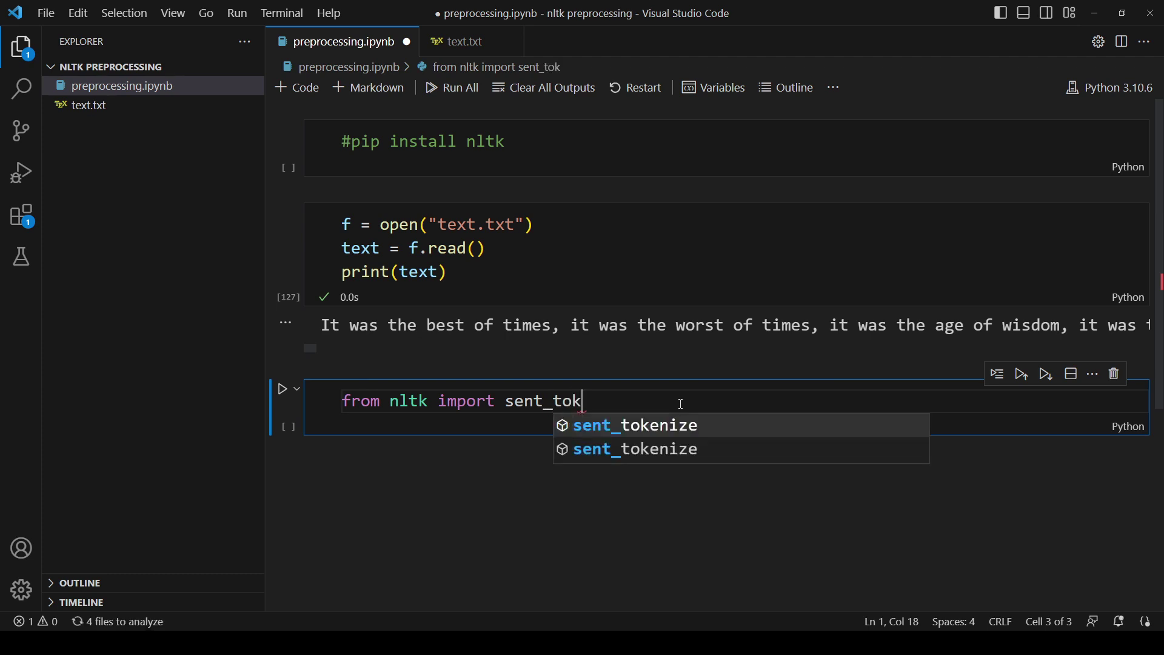
pyautogui.write('enize')
# Import sent_tokenize and run it on "I went to the U.K.. It was O.K."
pyautogui.press('Return')
pyautogui.press('Return')
pyautogui.write('sent')
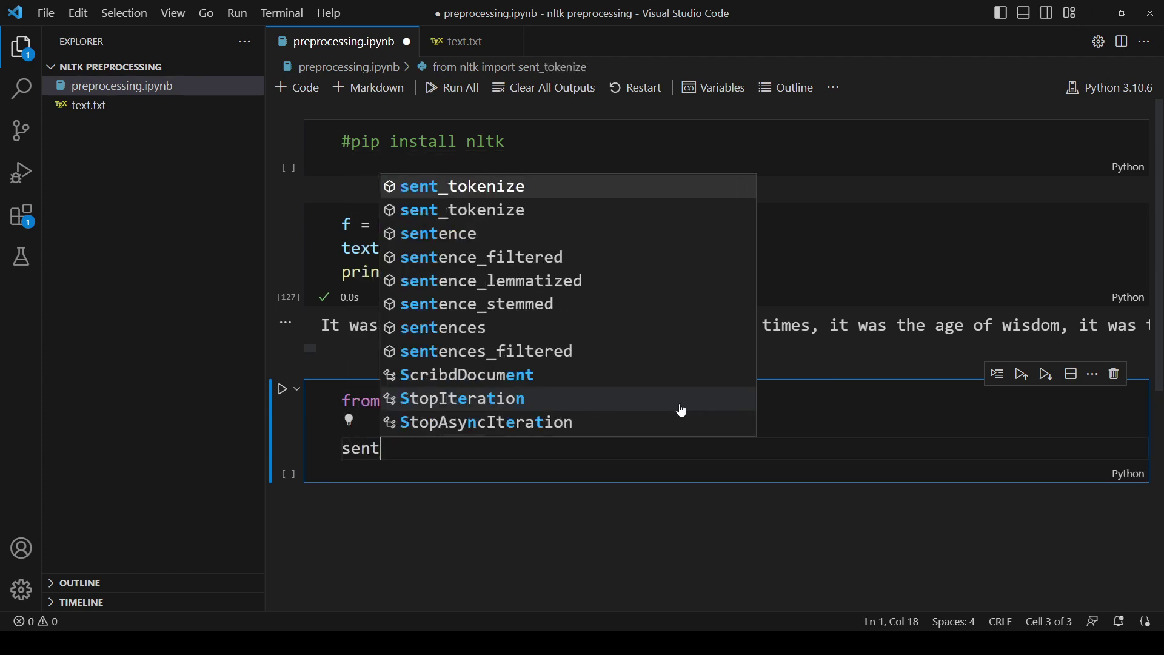
pyautogui.write('_sente')
pyautogui.press('BackSpace')
pyautogui.press('BackSpace')
pyautogui.press('BackSpace')
pyautogui.press('BackSpace')
pyautogui.write('t')
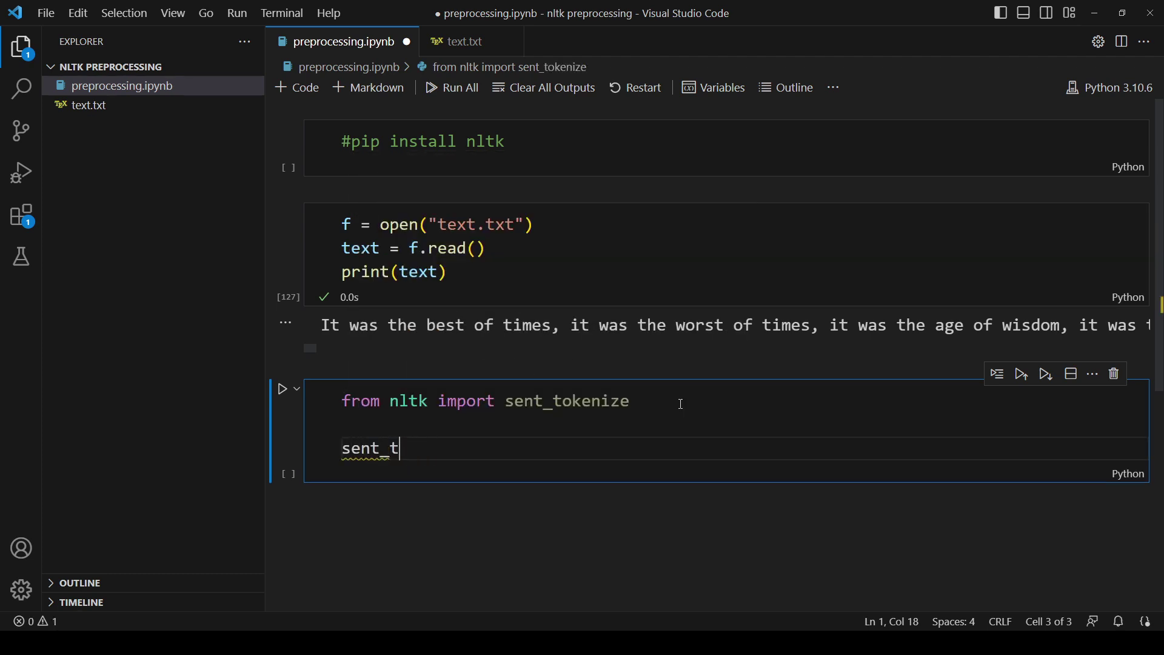
pyautogui.write('okenize("')
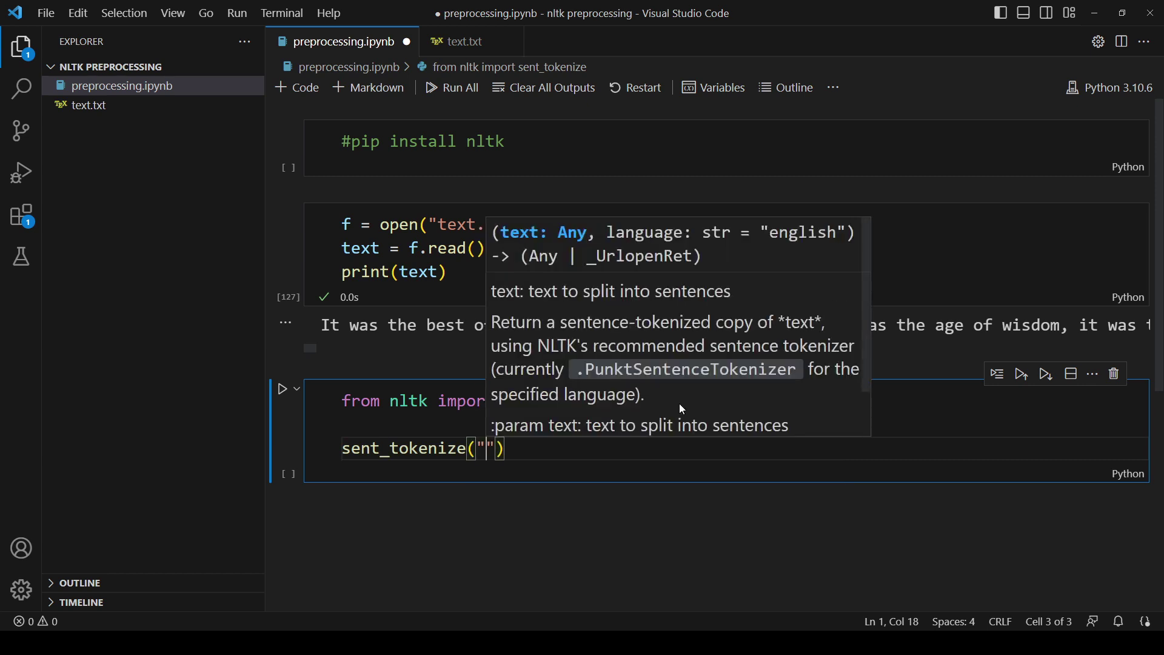
pyautogui.write('I went to the U.K.. It was O.K.')
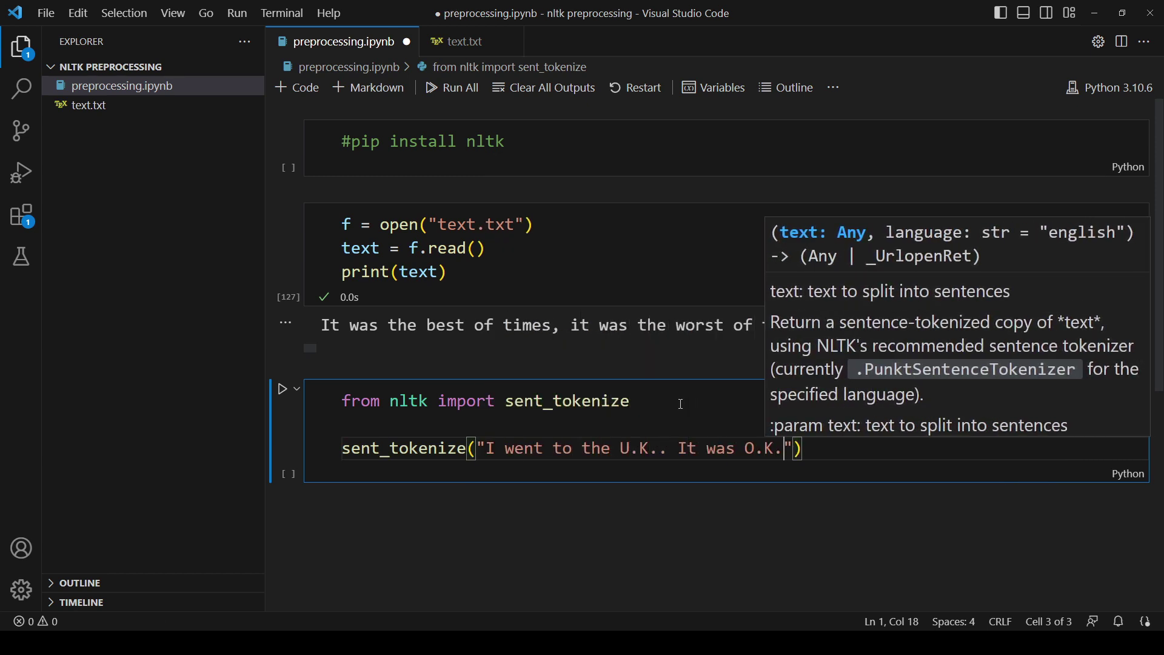
pyautogui.hotkey('ctrl', 'Return')
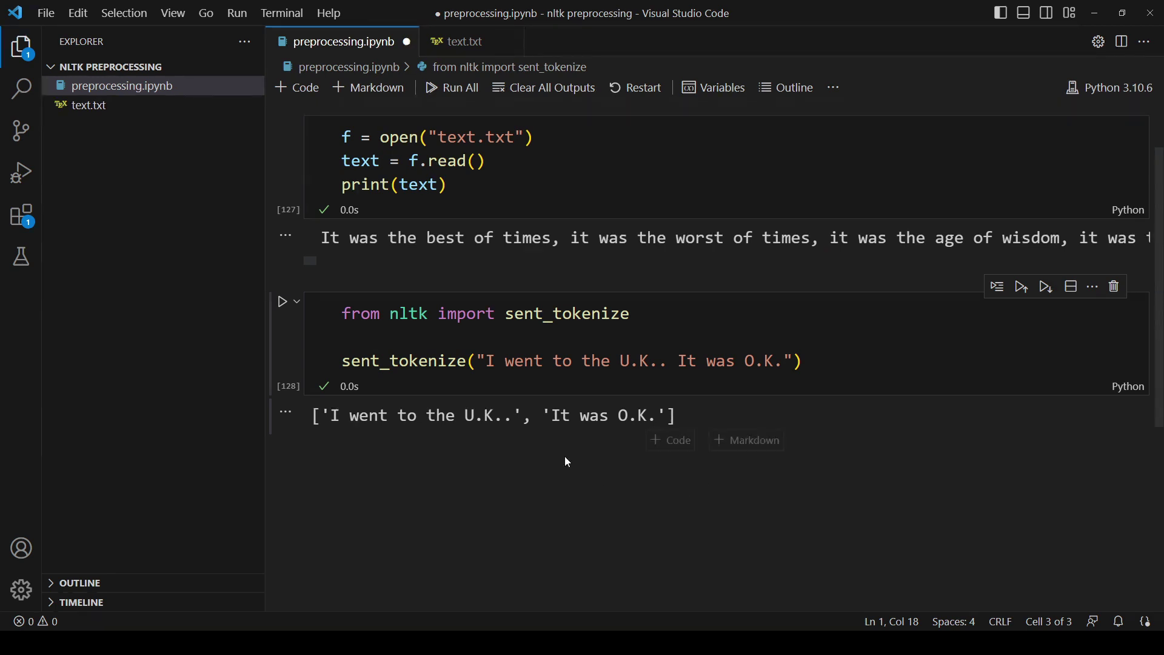
# Lowercase both sentence starts and rerun, seeing a single sentence returned
pyautogui.click(496, 360)
pyautogui.press('BackSpace')
pyautogui.write('i')
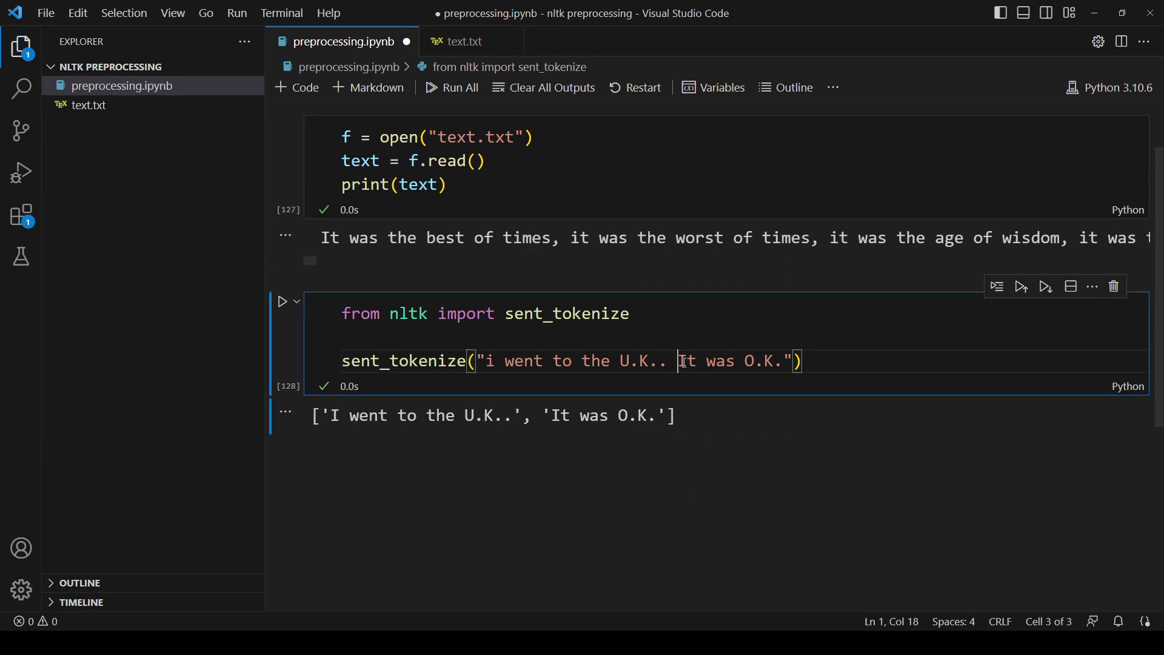
pyautogui.press('Delete')
pyautogui.write('i')
pyautogui.hotkey('ctrl', 'Return')
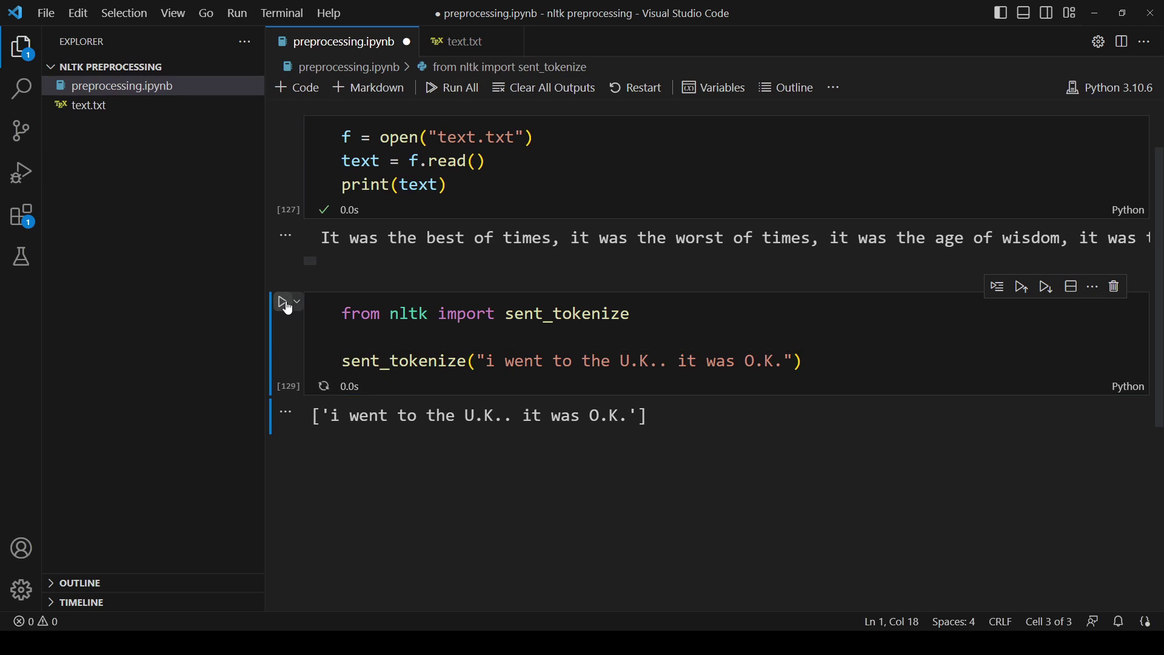
pyautogui.moveTo(522, 416); pyautogui.dragTo(495, 417)
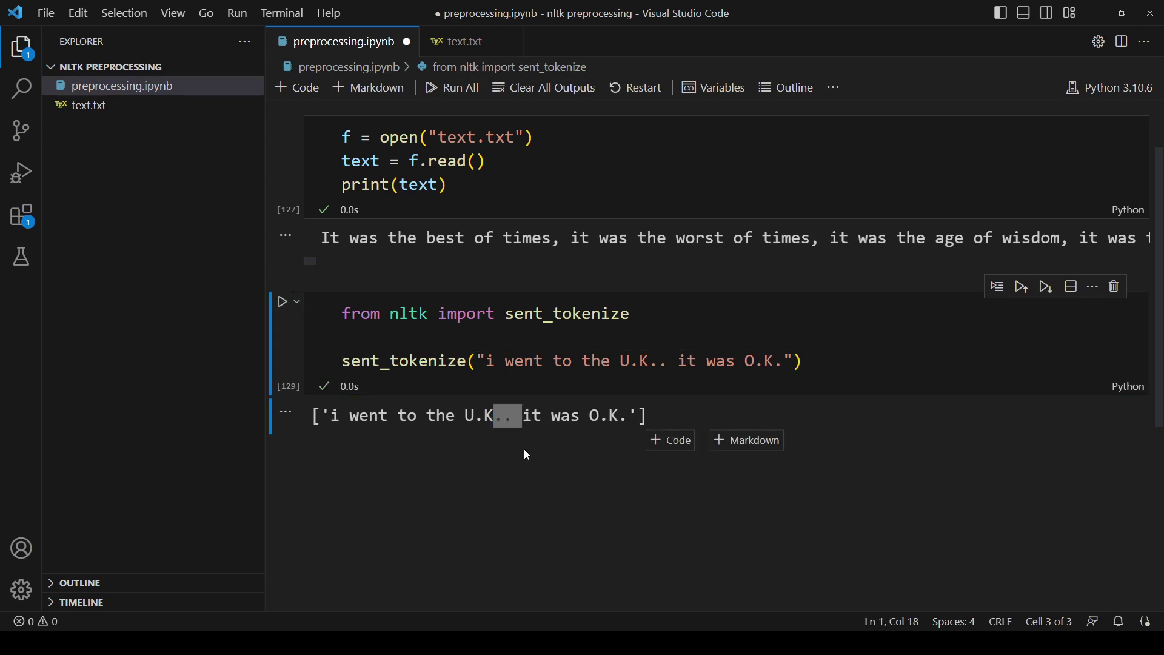
pyautogui.click(550, 508)
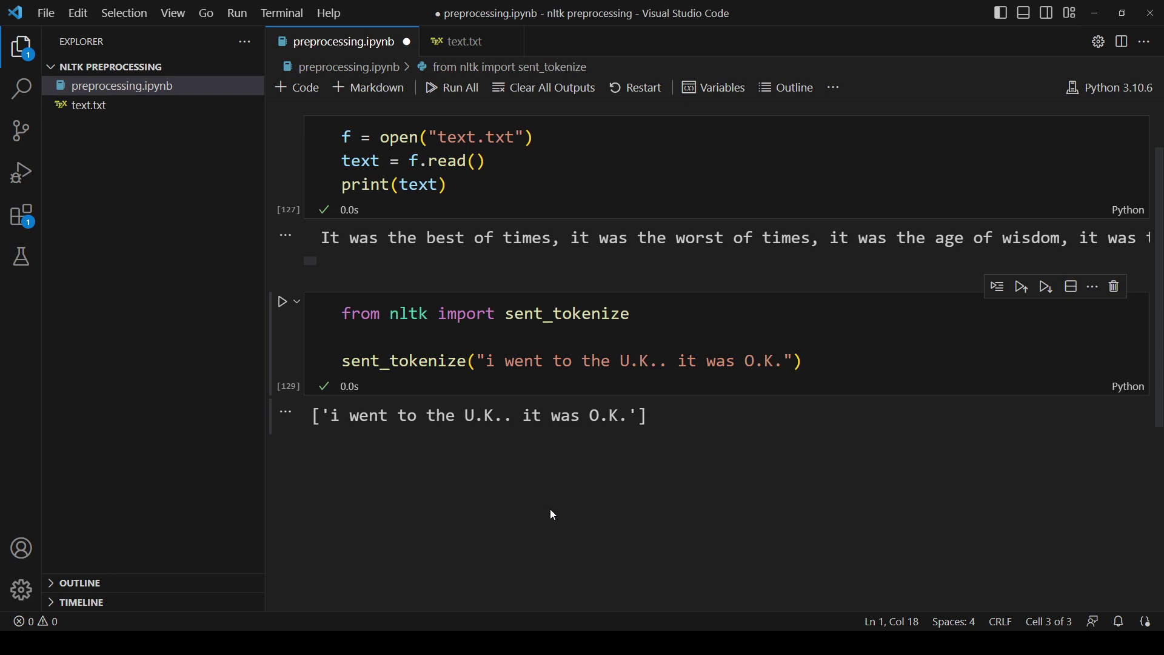
pyautogui.moveTo(802, 361); pyautogui.dragTo(341, 361)
pyautogui.write('sente')
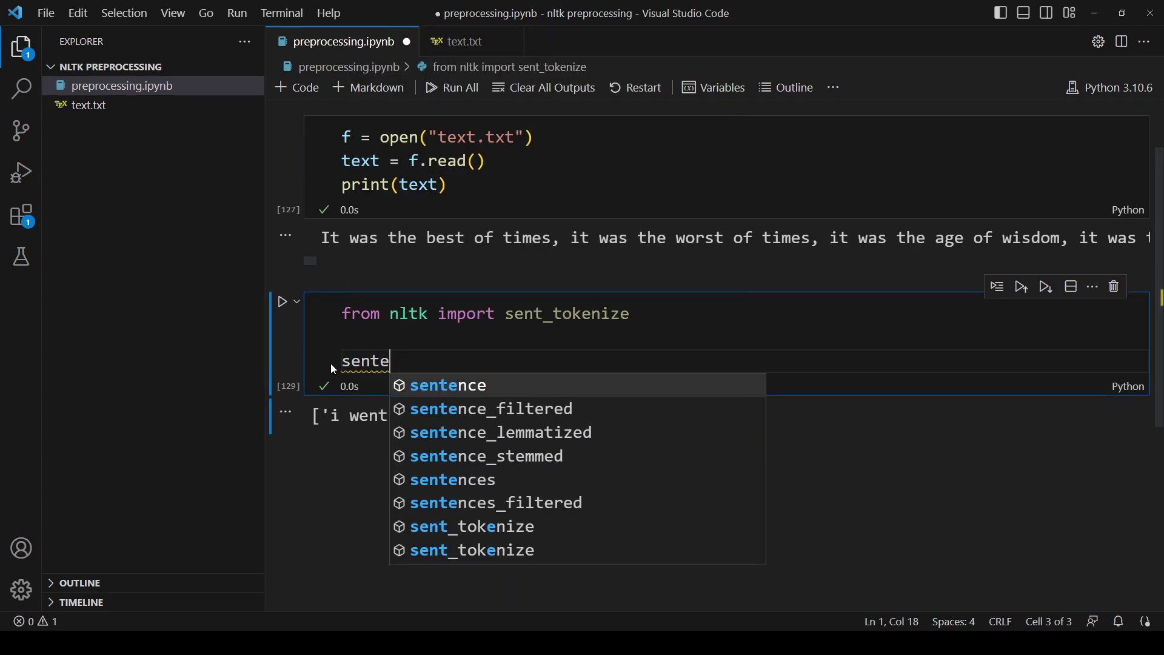
pyautogui.write('nces = sent_tokenize')
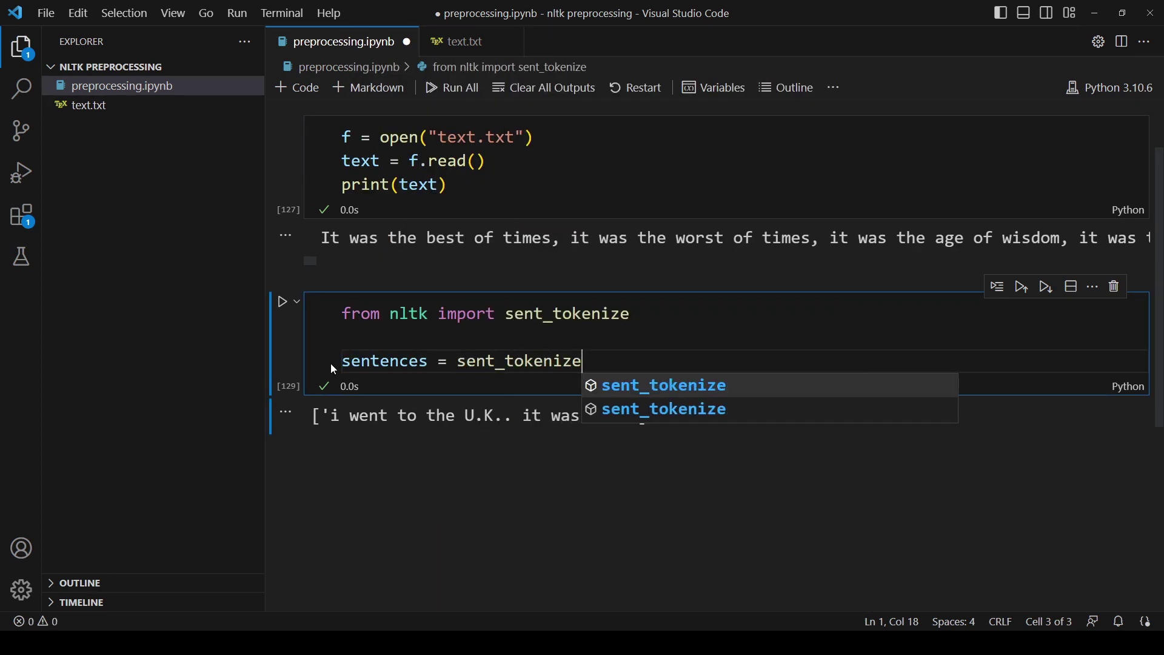
pyautogui.write('(text')
# Replace the test line with sentences = sent_tokenize(text) and print(sentences), then run
pyautogui.press('Return')
pyautogui.write('print(sentences')
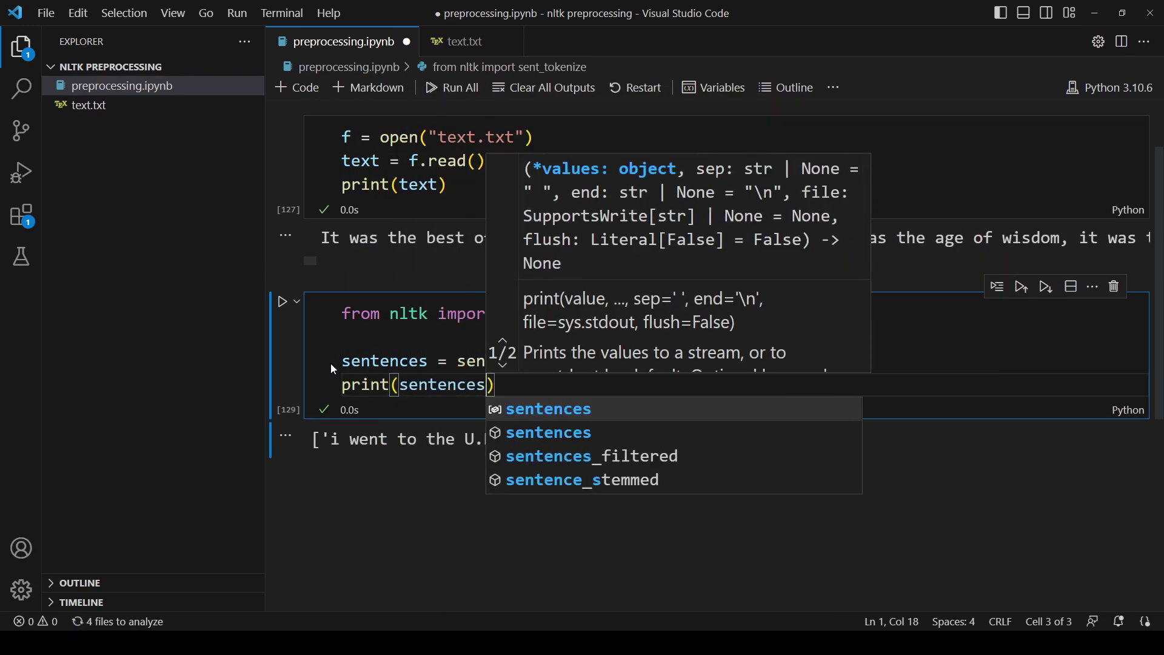
pyautogui.hotkey('shift', 'Return')
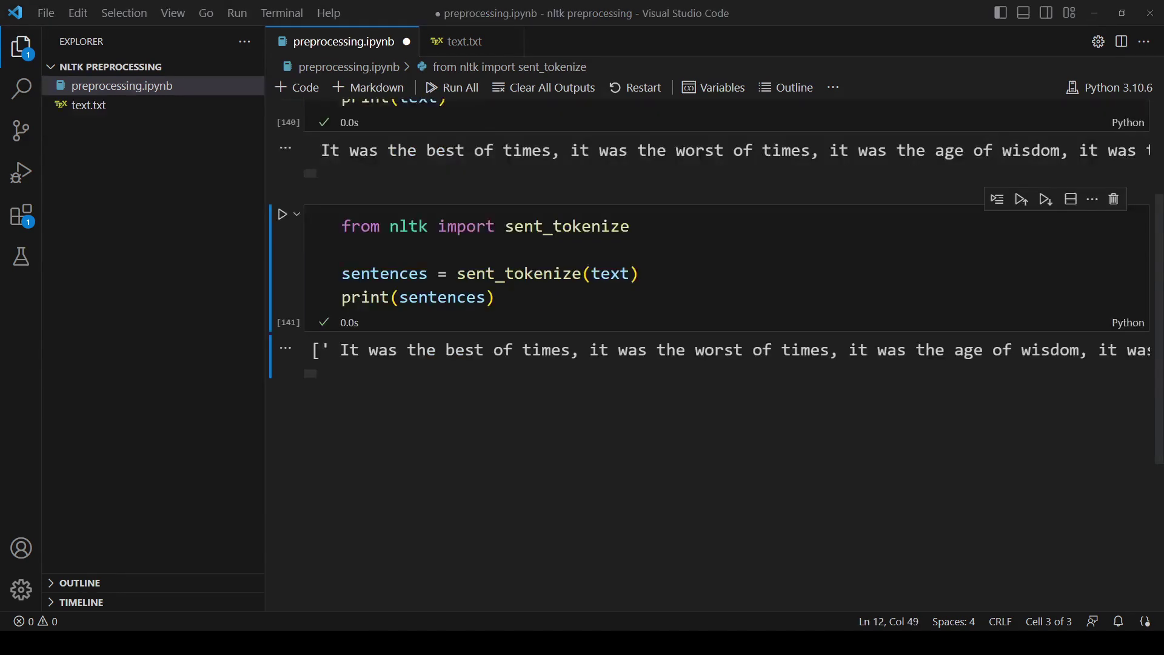
# Add and run a cell applying word_tokenize to each sentence and printing the token lists
pyautogui.click(670, 384)
pyautogui.write('from nltk ')
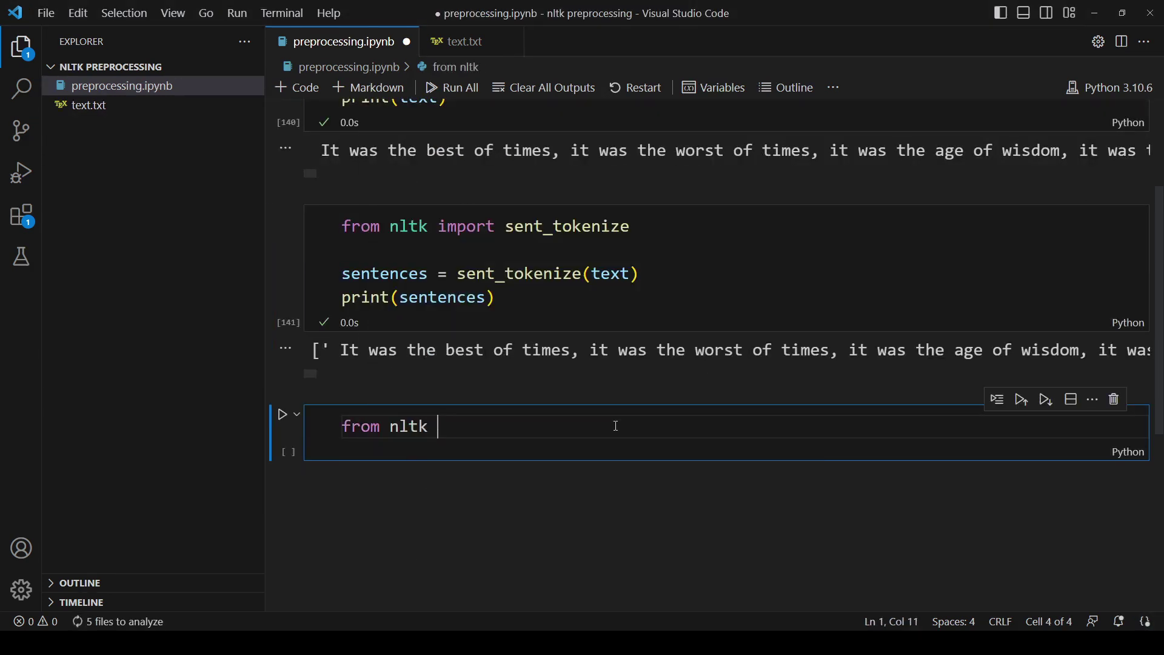
pyautogui.write('import word_tokenize')
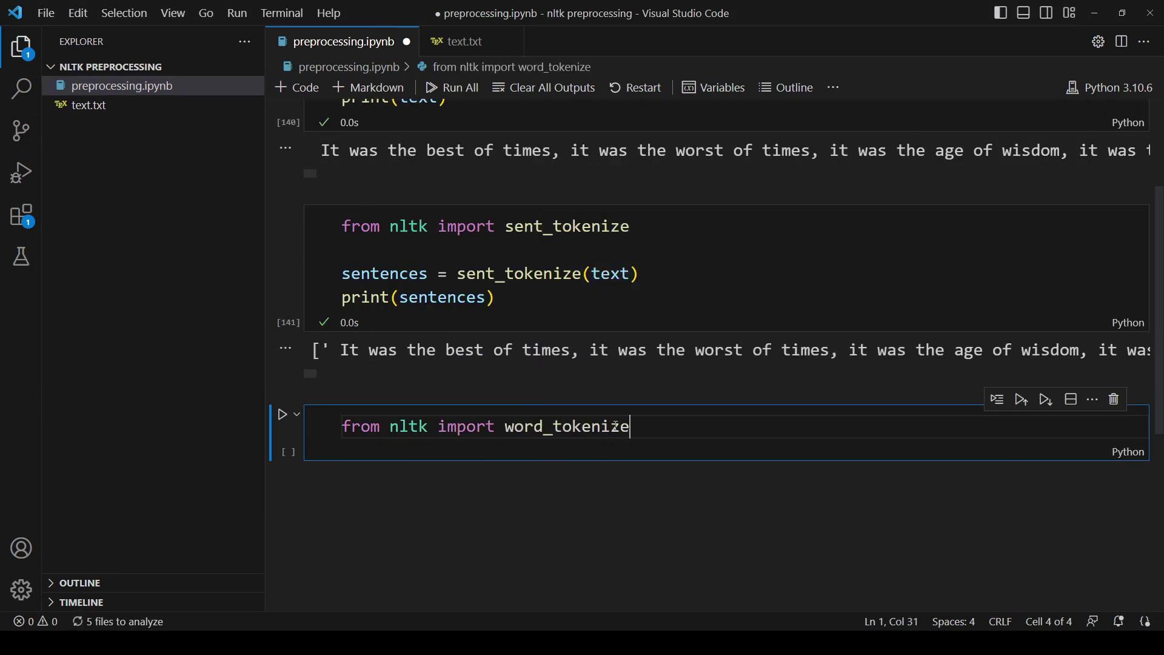
pyautogui.press('Return')
pyautogui.press('Return')
pyautogui.write('sentences = [word_tok')
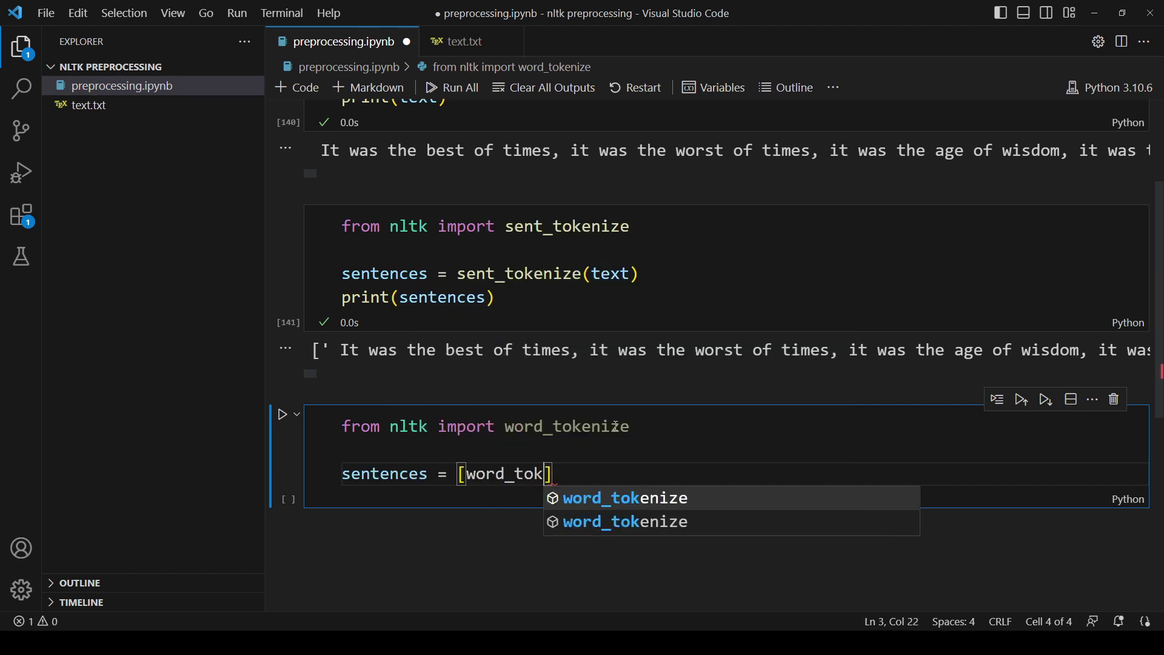
pyautogui.write('enize(sentence) for sentence in sentenc')
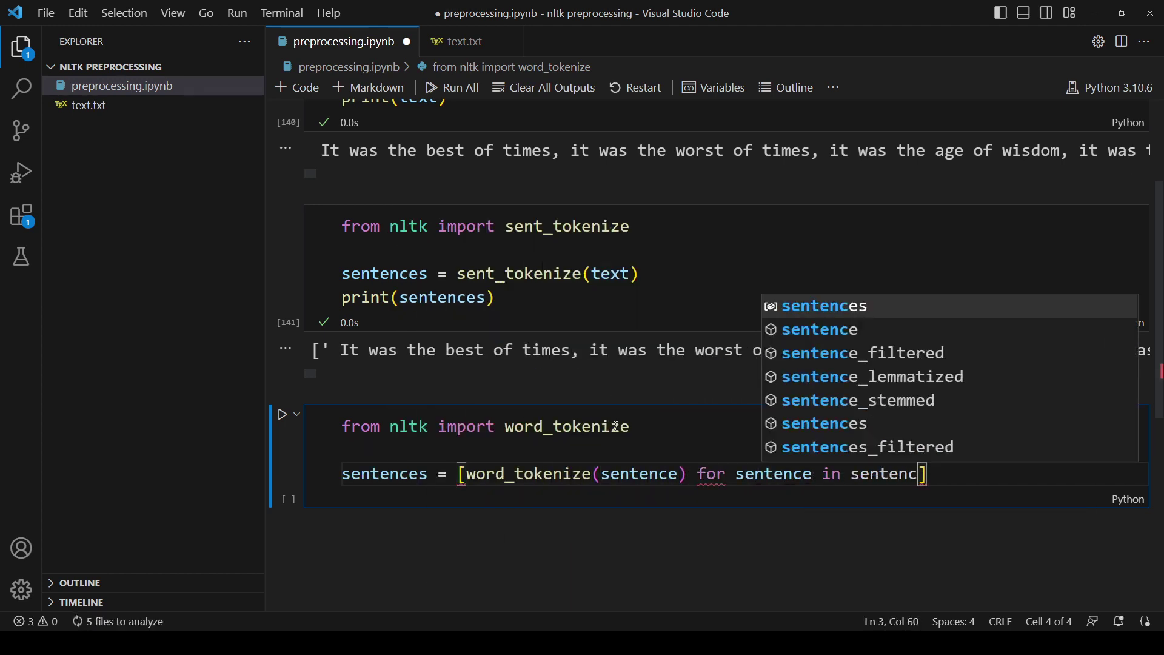
pyautogui.write('es')
pyautogui.press('End')
pyautogui.press('Return')
pyautogui.write('print(sentences)')
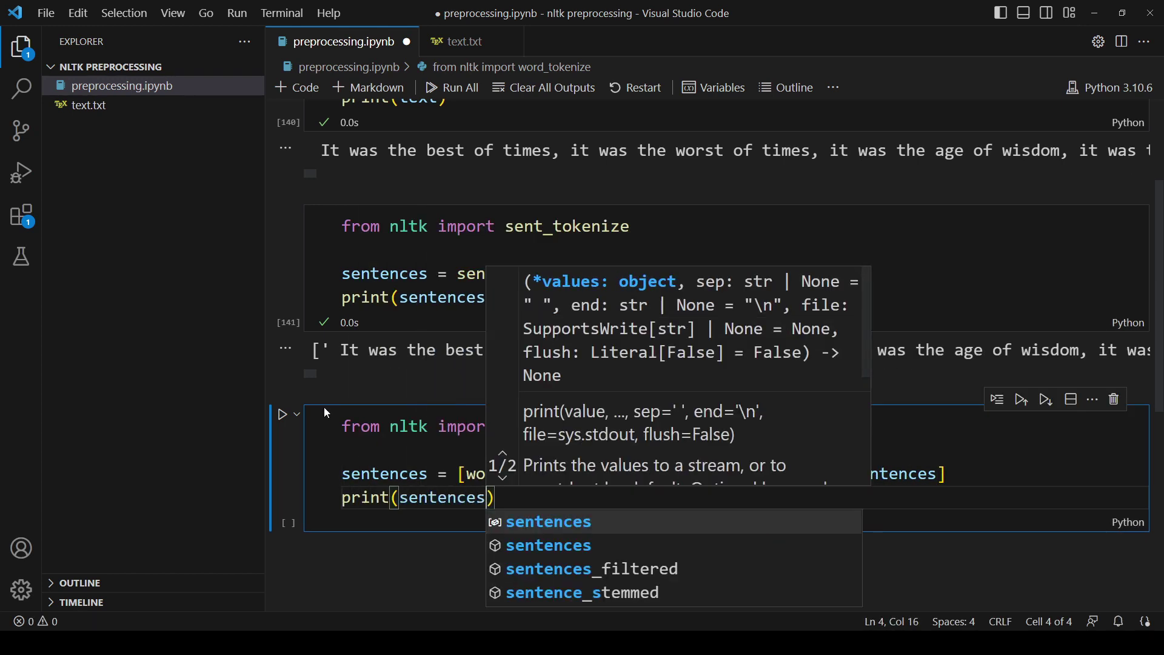
pyautogui.hotkey('shift', 'Return')
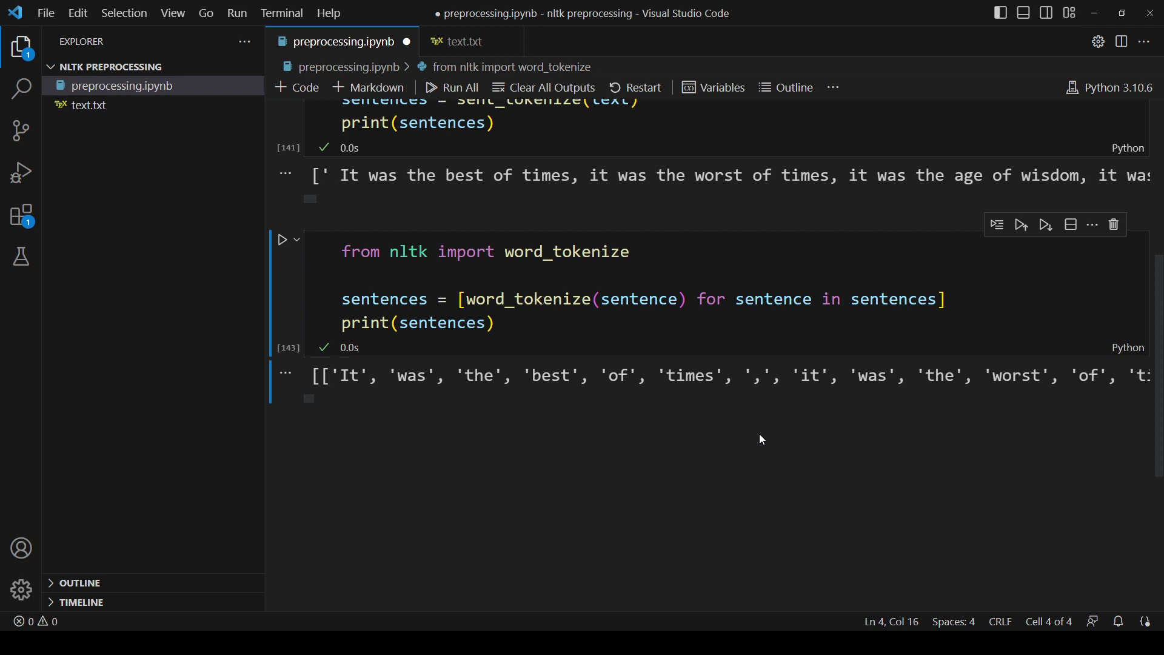
pyautogui.scroll(-3, 759, 434)
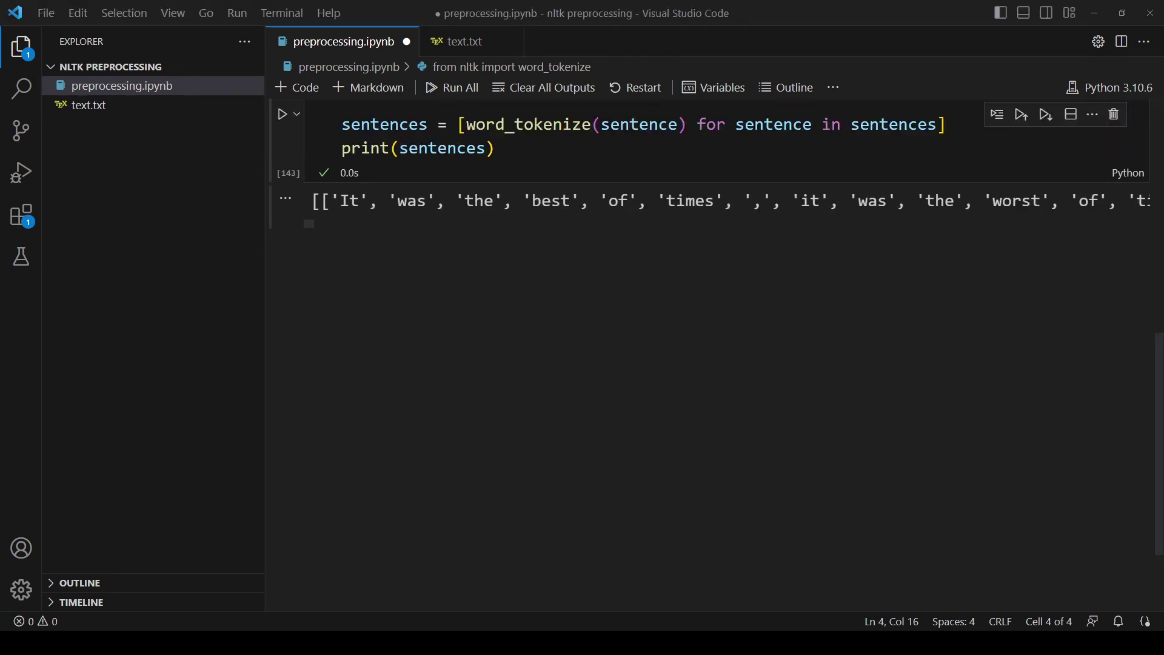
pyautogui.click(670, 236)
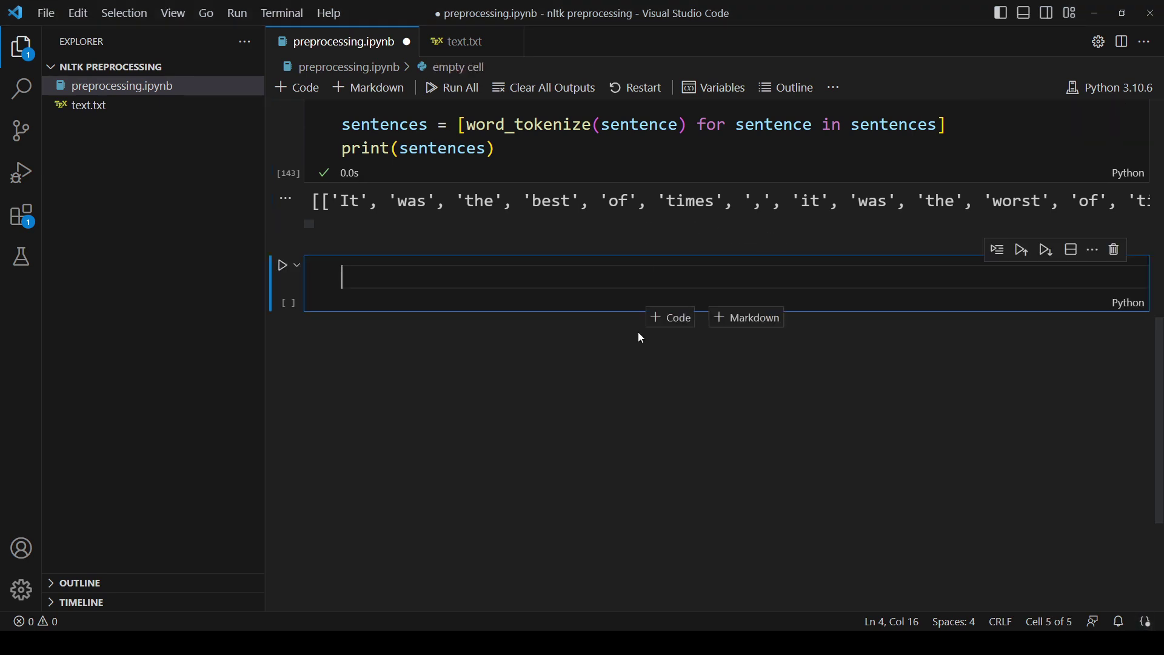
pyautogui.write('import nltk')
# Import nltk and stopwords, load english_stops, and define the stopword_filter lambda
pyautogui.press('Escape')
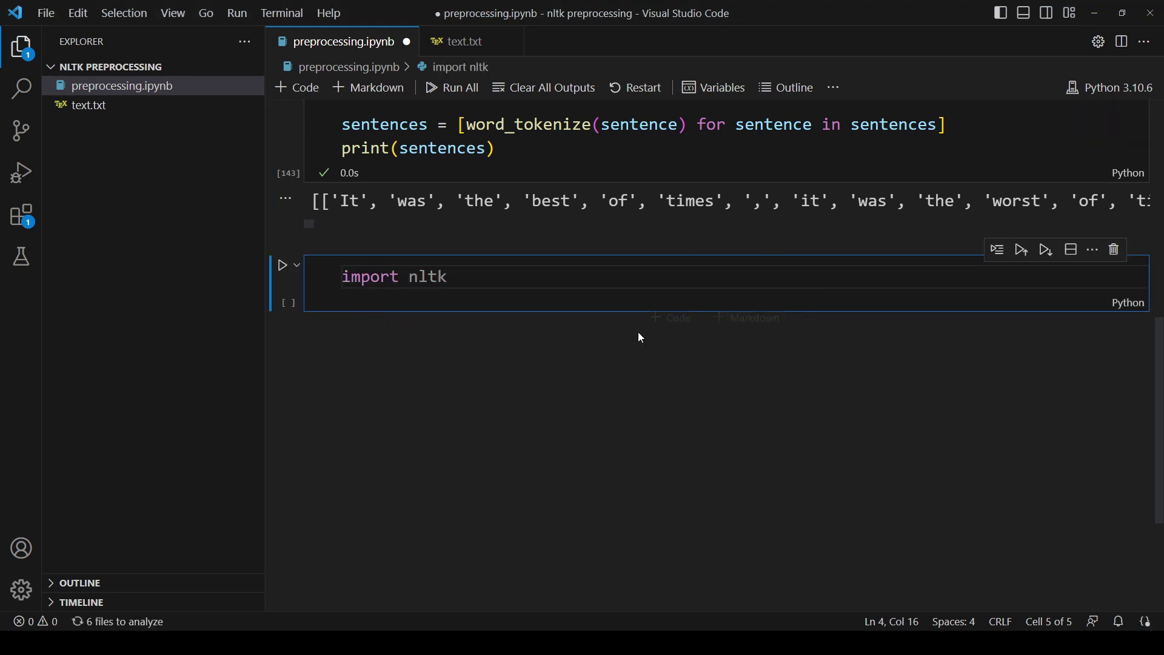
pyautogui.press('Return')
pyautogui.write('from nltk.cor')
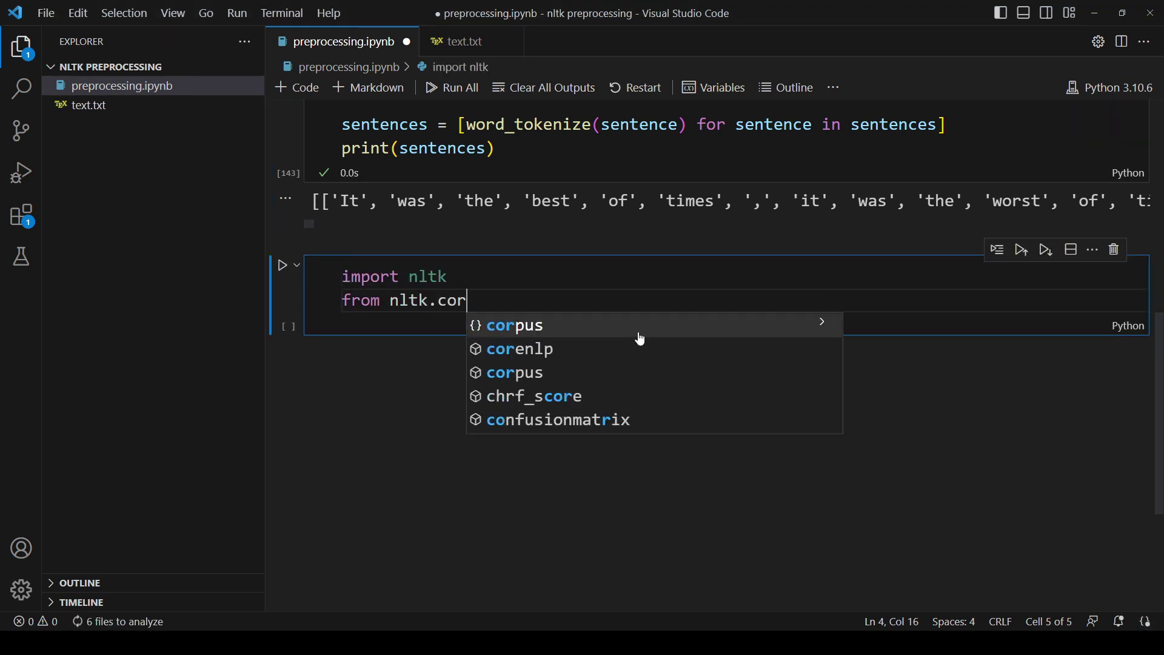
pyautogui.write('pus import stopwor')
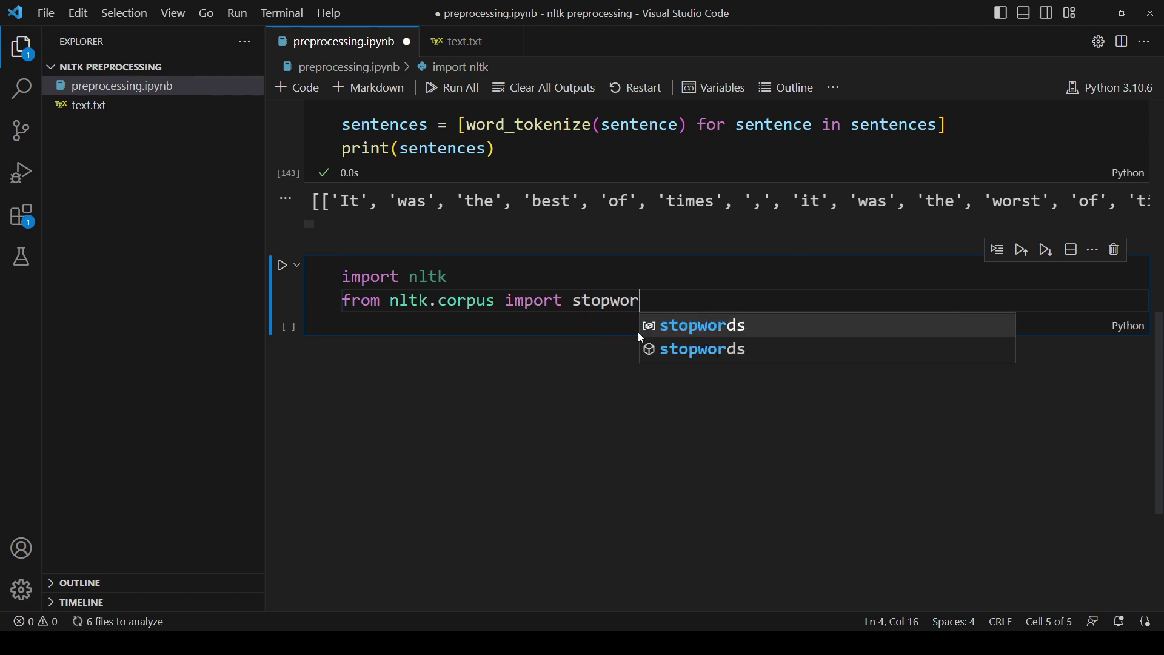
pyautogui.write('ds')
pyautogui.press('Return')
pyautogui.write('#nltk.down')
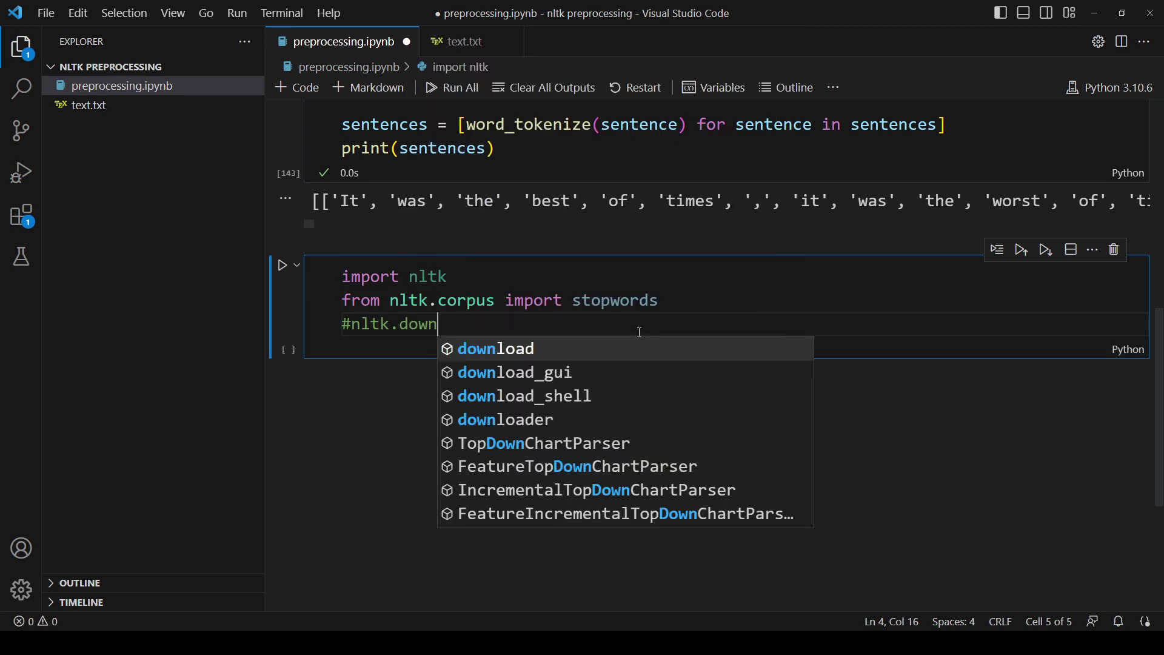
pyautogui.write('load("stopwords')
pyautogui.press('End')
pyautogui.press('Return')
pyautogui.press('Return')
pyautogui.write('english_')
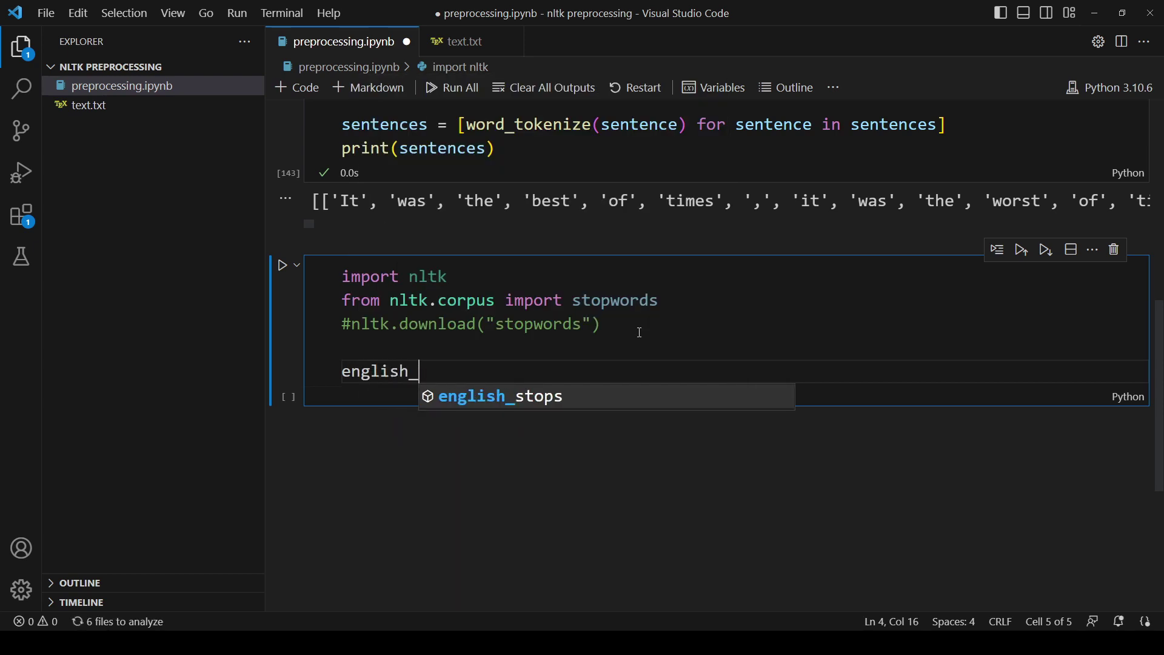
pyautogui.write('stops = stopwords.words("e')
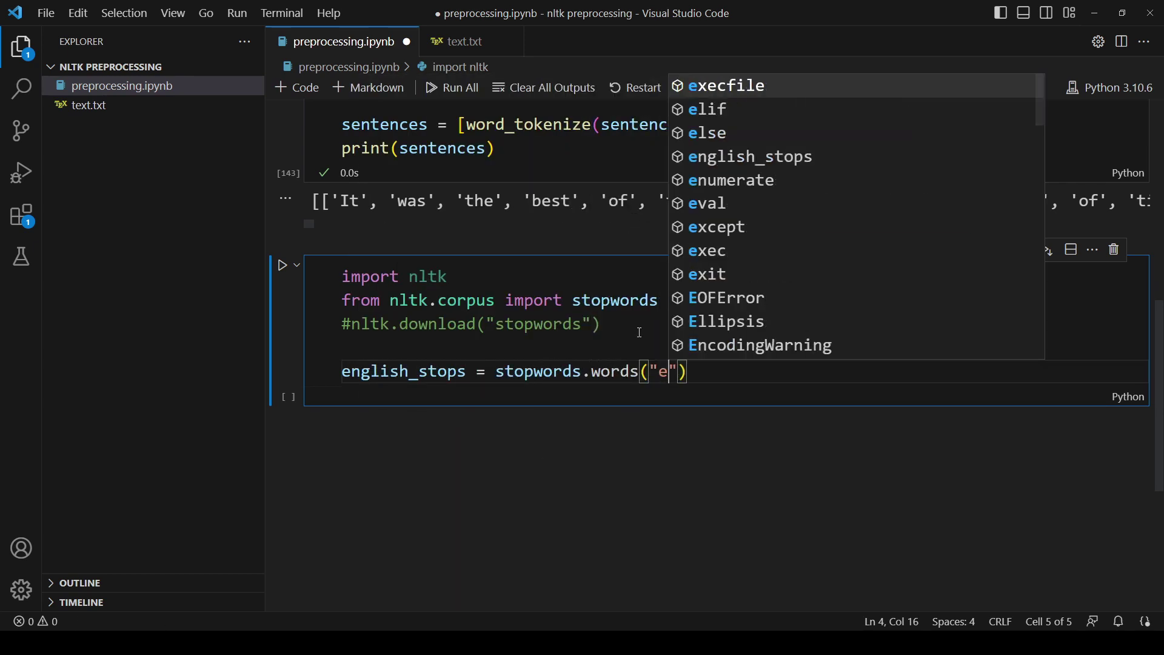
pyautogui.write('nglish"')
pyautogui.press('End')
pyautogui.press('Return')
pyautogui.write('st')
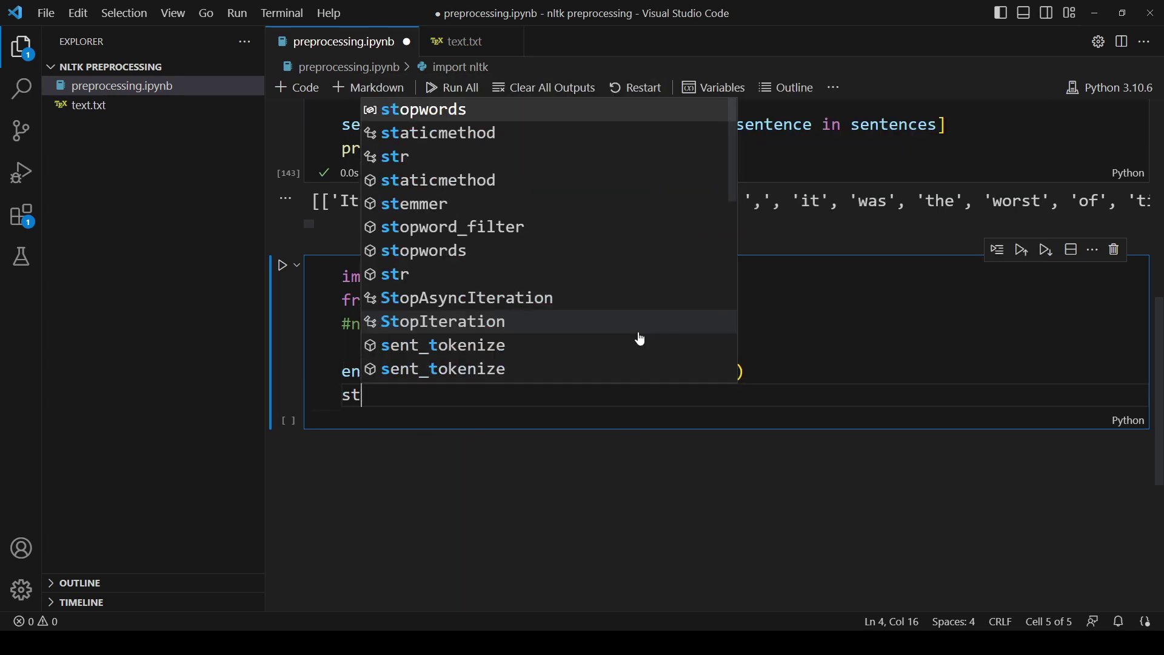
pyautogui.write('opword_filter = lambda wo')
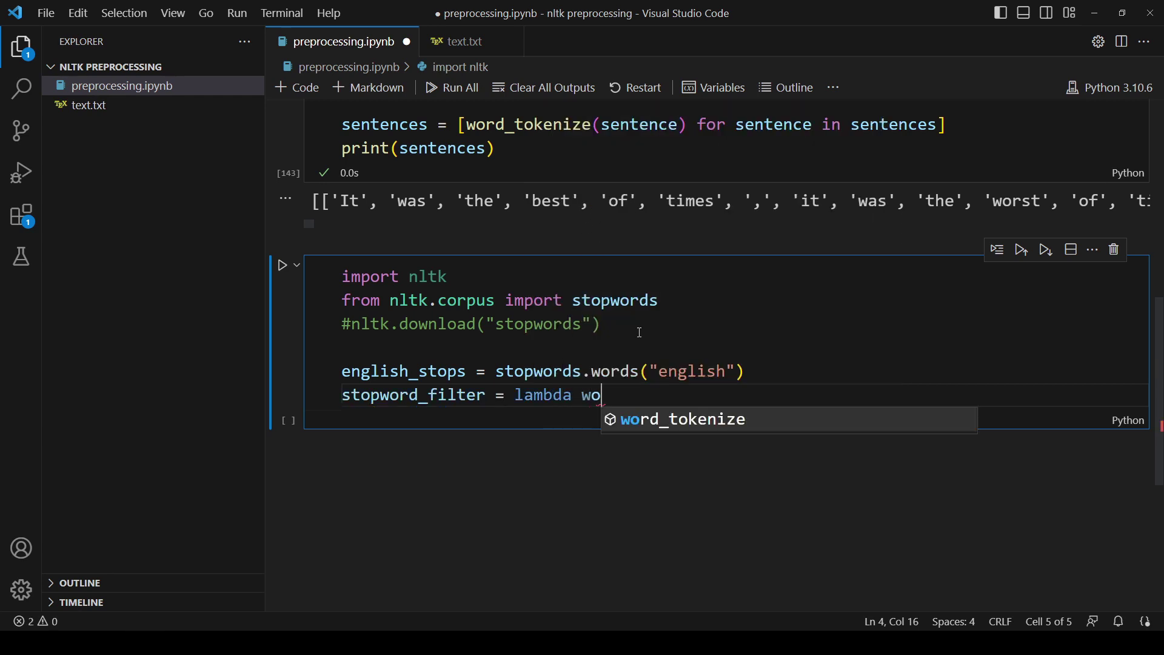
pyautogui.write('rd: word.lower() not in e')
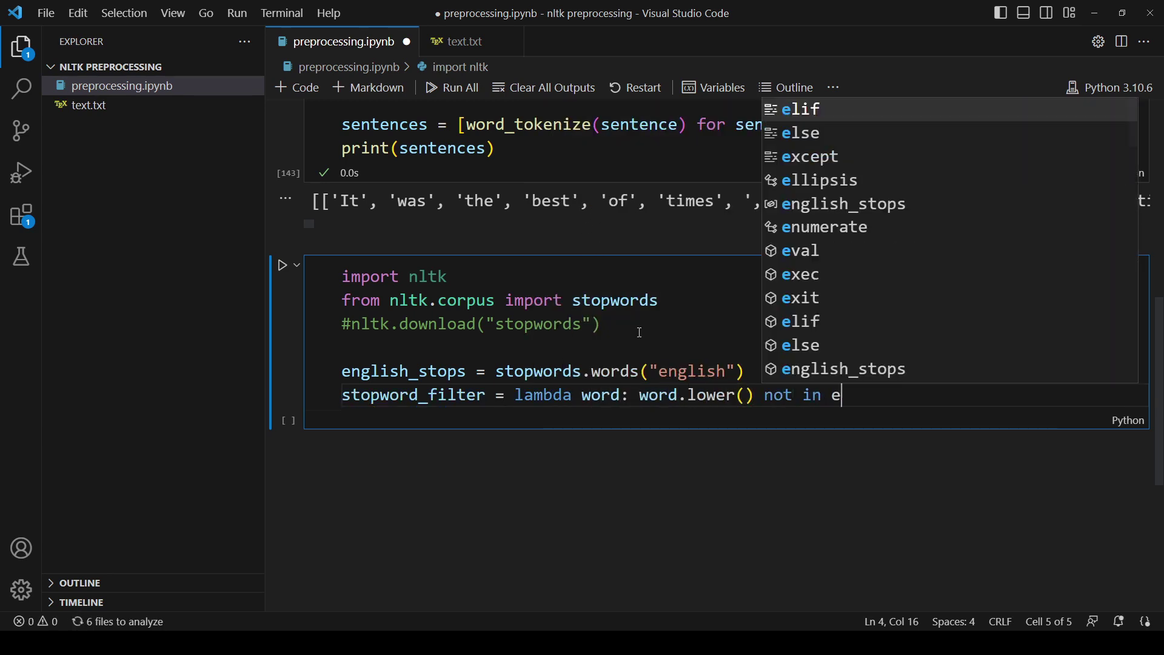
pyautogui.write('nglish_stops')
pyautogui.press('Return')
pyautogui.write('sentences')
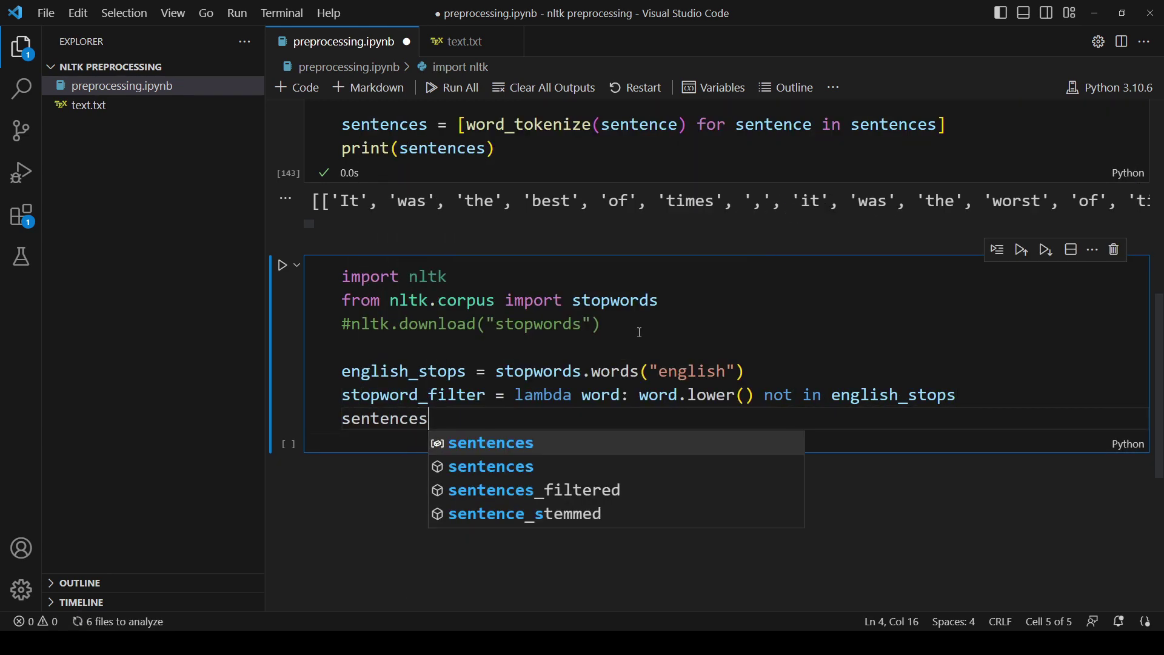
pyautogui.write('_filtered = []')
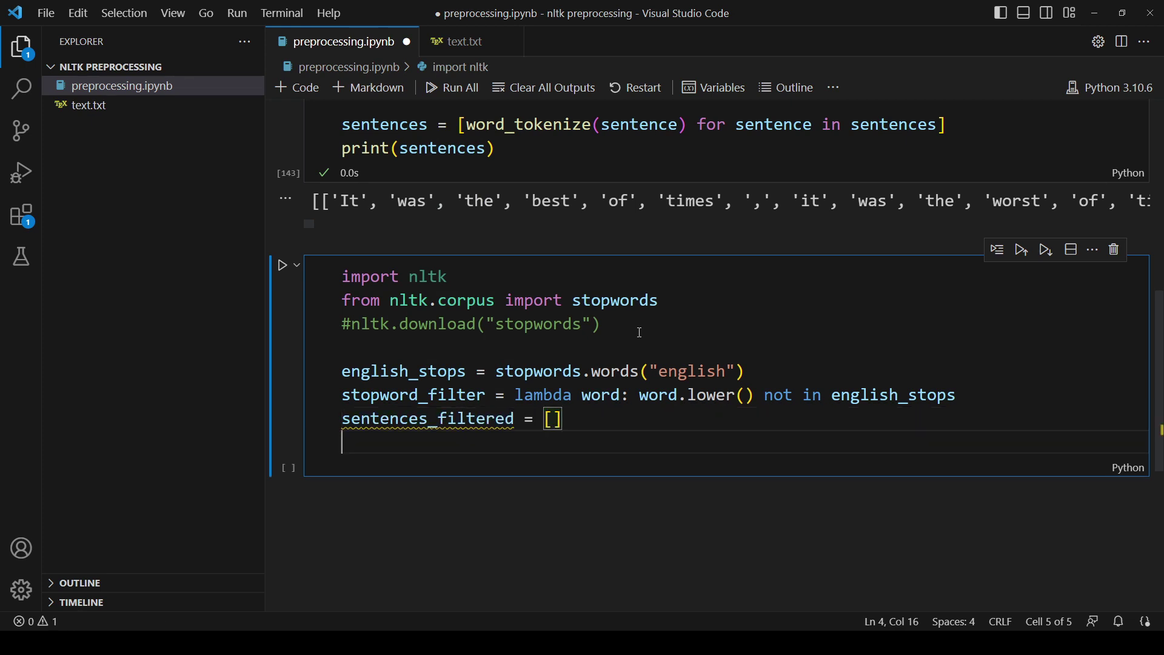
pyautogui.press('Return')
pyautogui.press('Return')
pyautogui.write('for sentence in sentences:')
# Write a loop that prints each filtered sentence and appends it to sentences_filtered
pyautogui.press('Return')
pyautogui.write('sen')
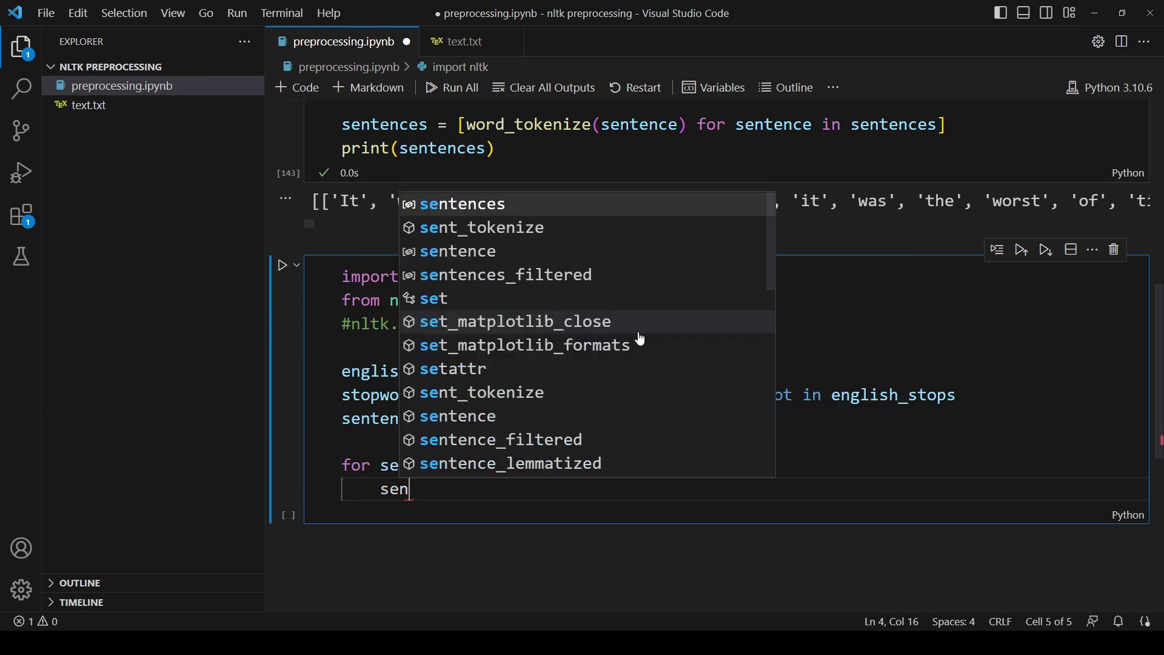
pyautogui.write('tences_filtered = list(fi')
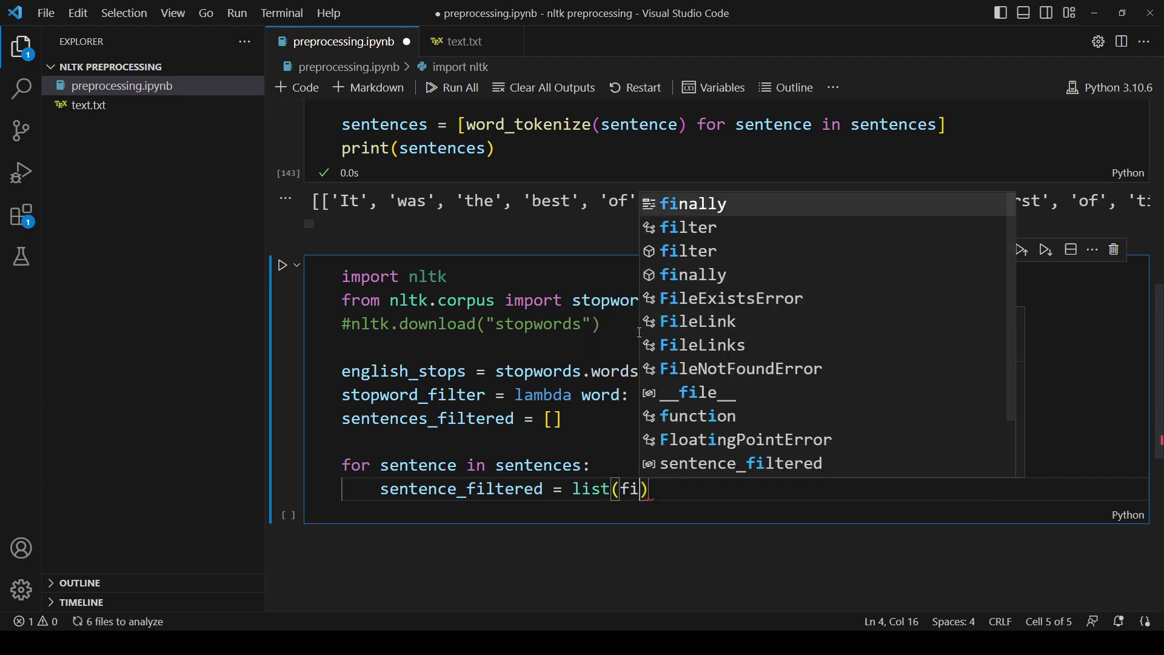
pyautogui.write('lter(stopword_filter, sentence')
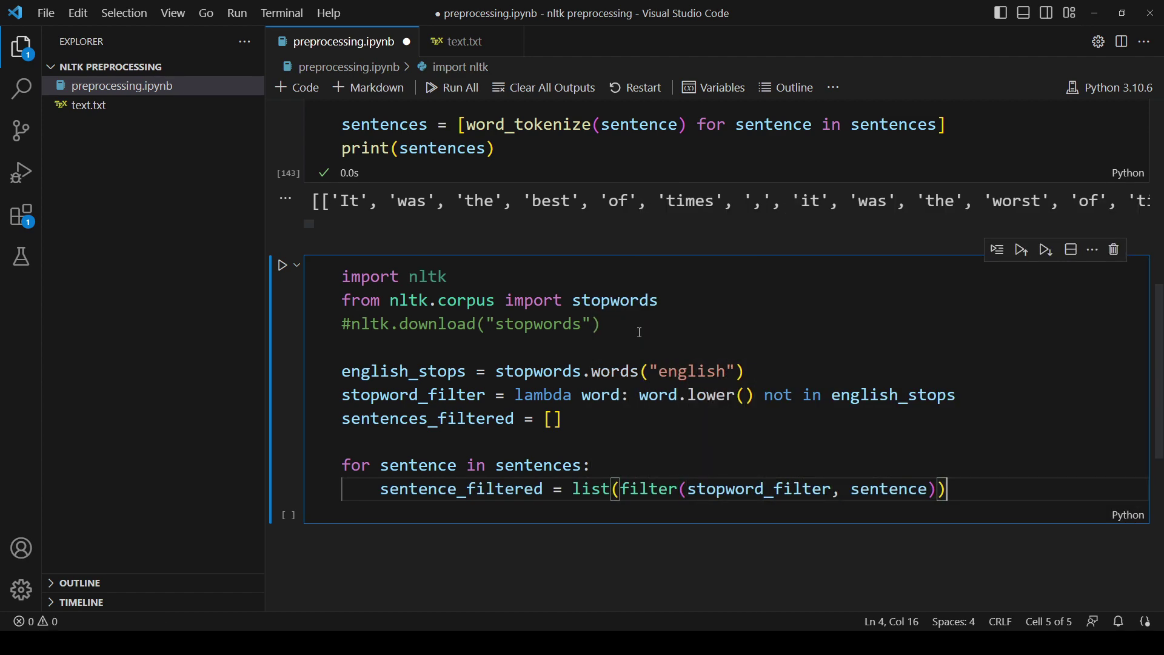
pyautogui.press('End')
pyautogui.press('Return')
pyautogui.write('print(sentence_')
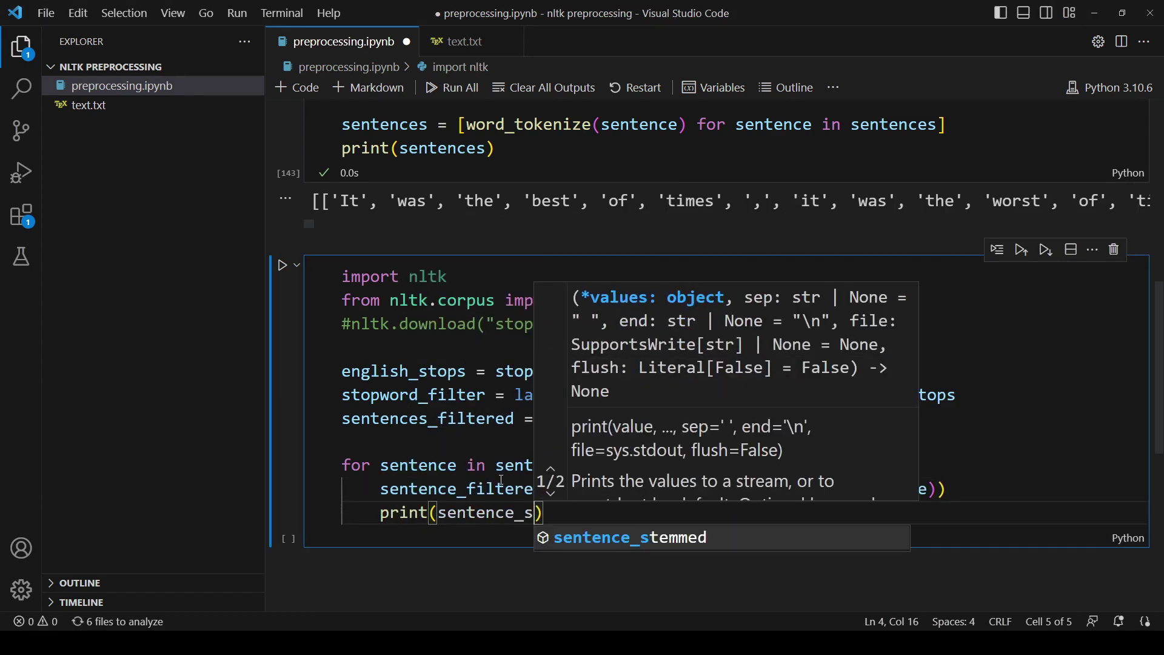
pyautogui.write('filtered')
pyautogui.press('End')
pyautogui.press('Return')
pyautogui.write('sentences_filtered.append(sent')
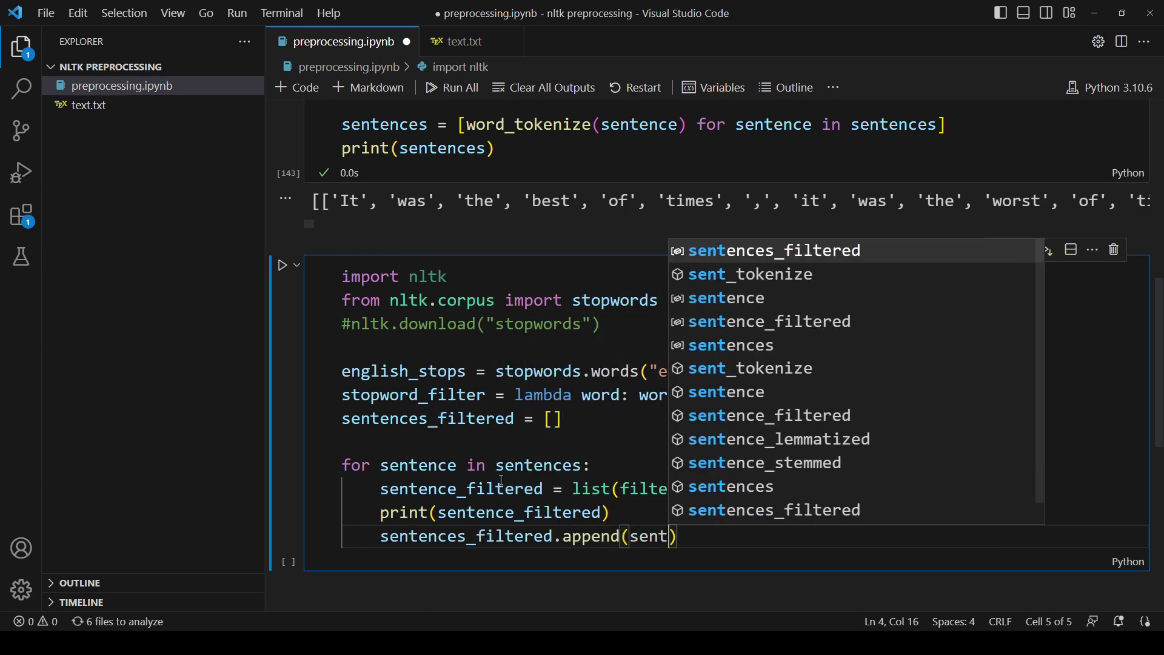
pyautogui.write('ence_filtered')
pyautogui.press('End')
pyautogui.scroll(-2, 541, 404)
pyautogui.scroll(-1, 542, 404)
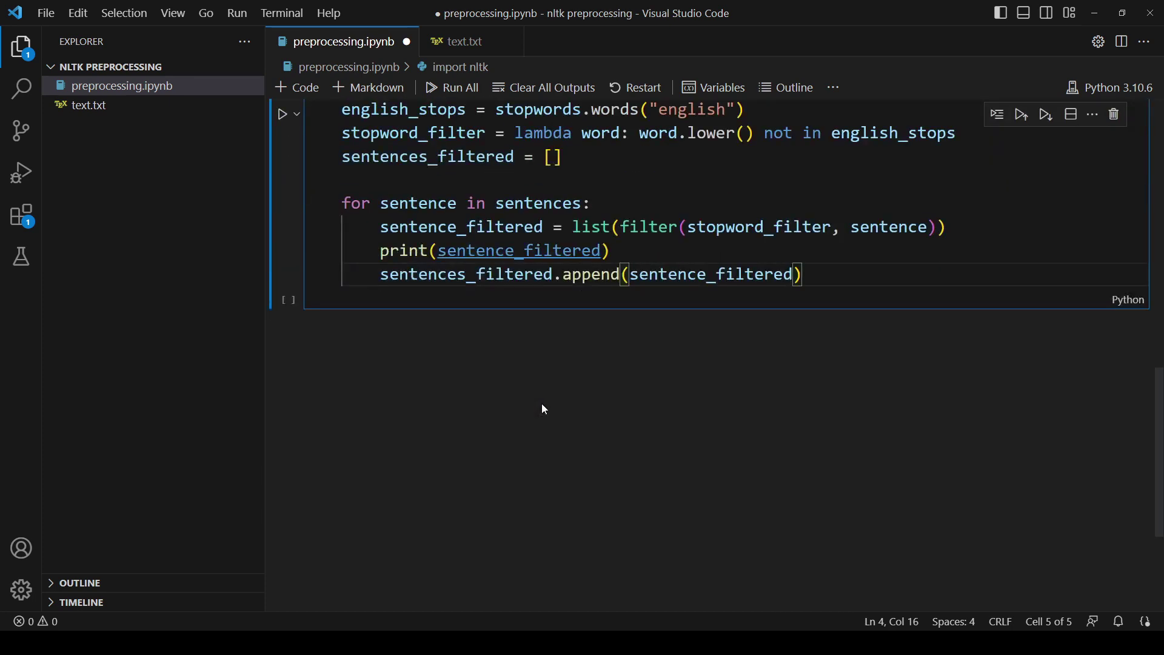
# Run the stop-word cell and review the stopword-free token lists
pyautogui.hotkey('ctrl', 'Return')
pyautogui.scroll(-2, 541, 404)
pyautogui.scroll(-1, 550, 405)
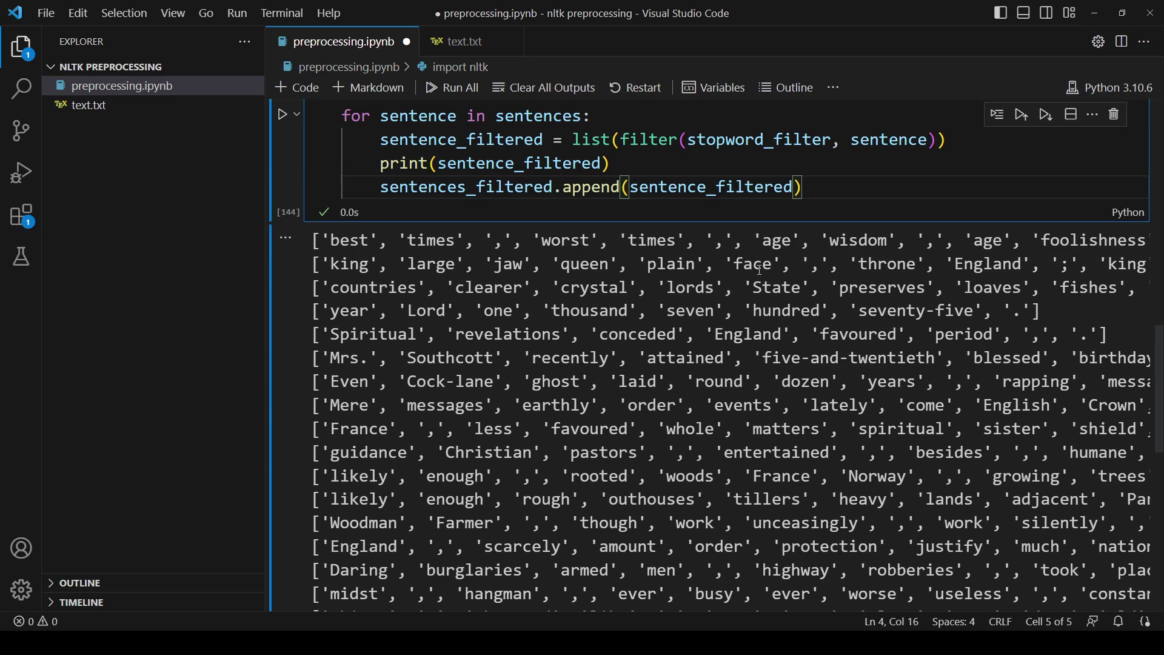
pyautogui.scroll(-10, 759, 269)
# Add and run a PorterStemmer loop over sentences_filtered[:5], printing original and stemmed words
pyautogui.click(669, 261)
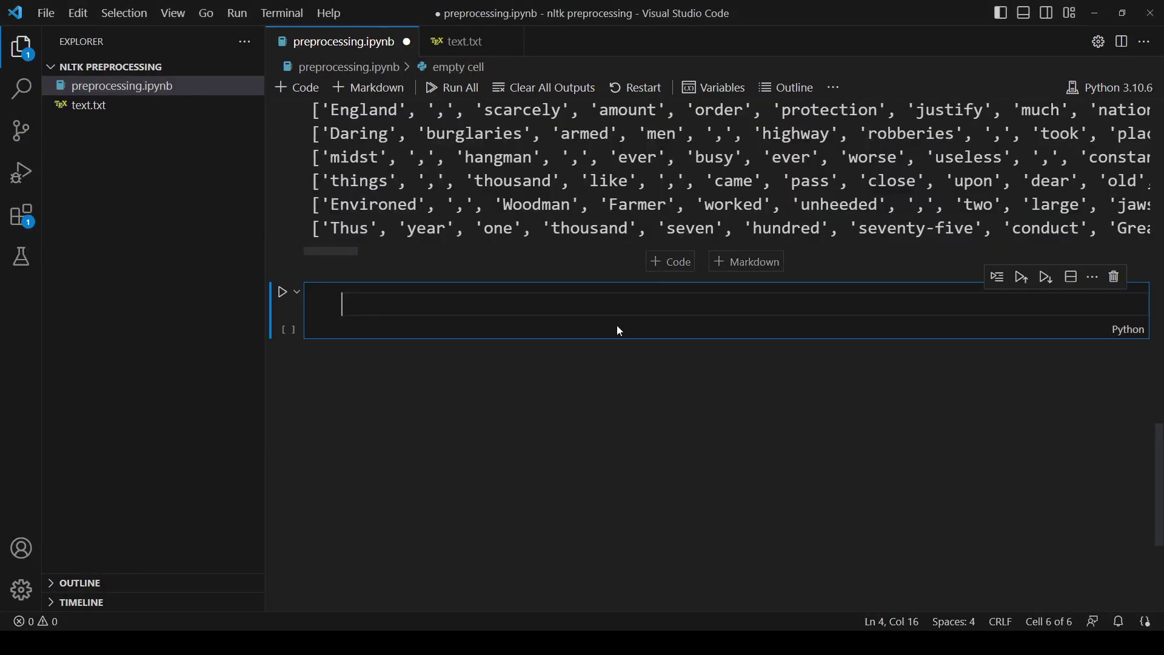
pyautogui.write('from nlt')
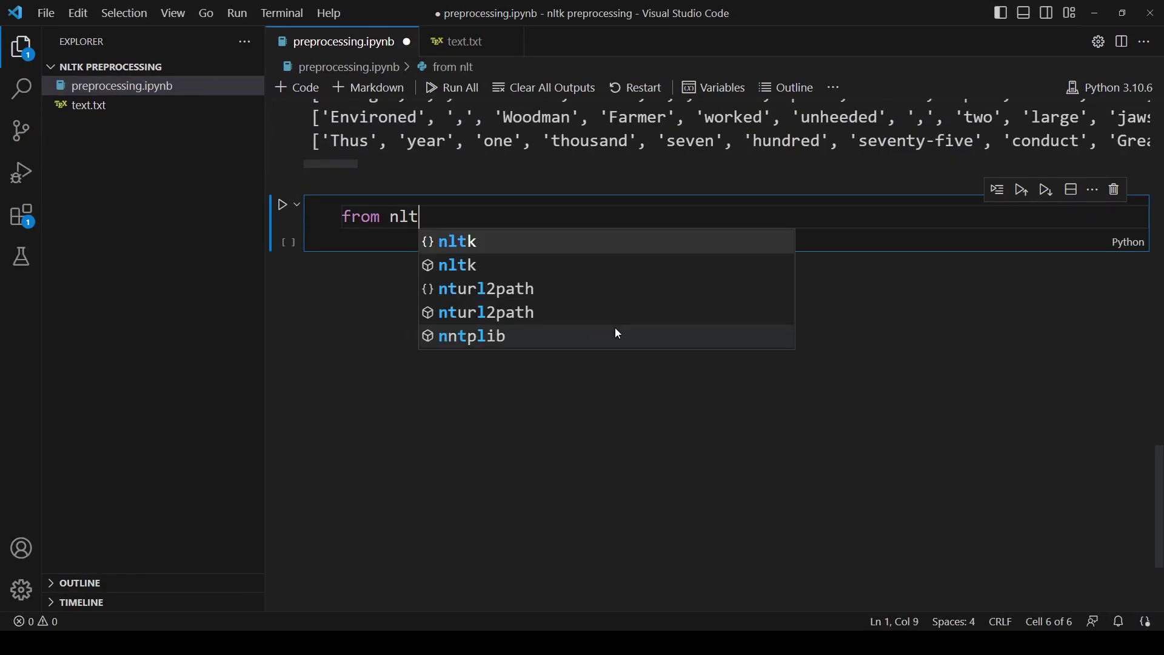
pyautogui.write('k.stem impor')
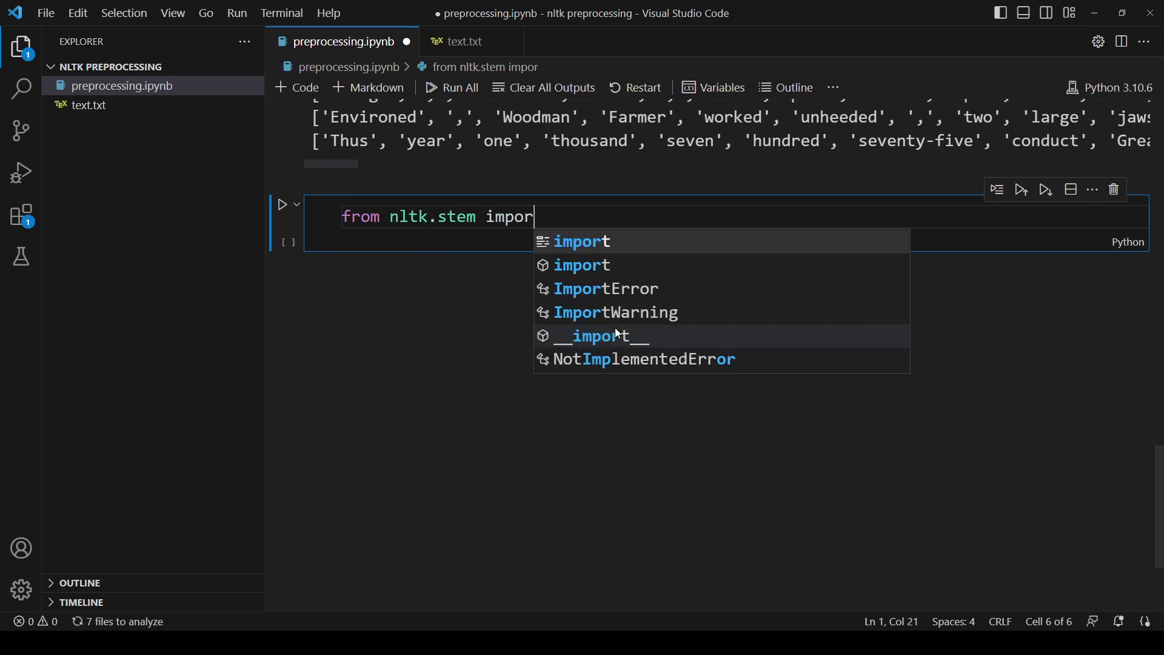
pyautogui.write('t PorterStem')
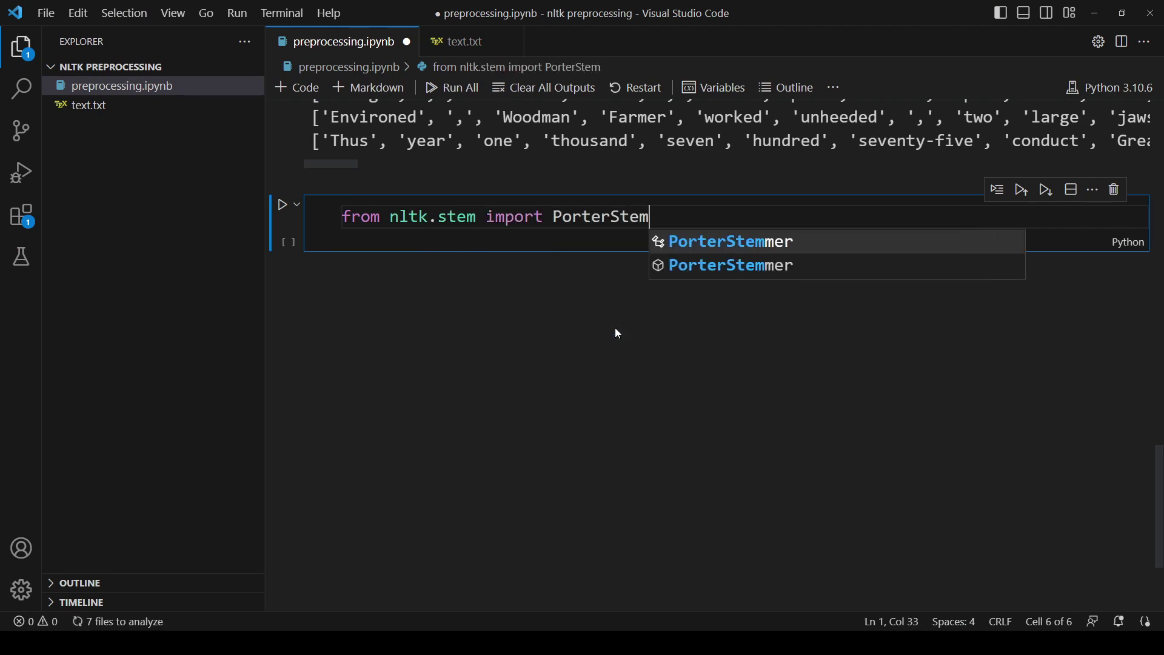
pyautogui.write('mer')
pyautogui.press('Return')
pyautogui.press('Return')
pyautogui.write('stemm')
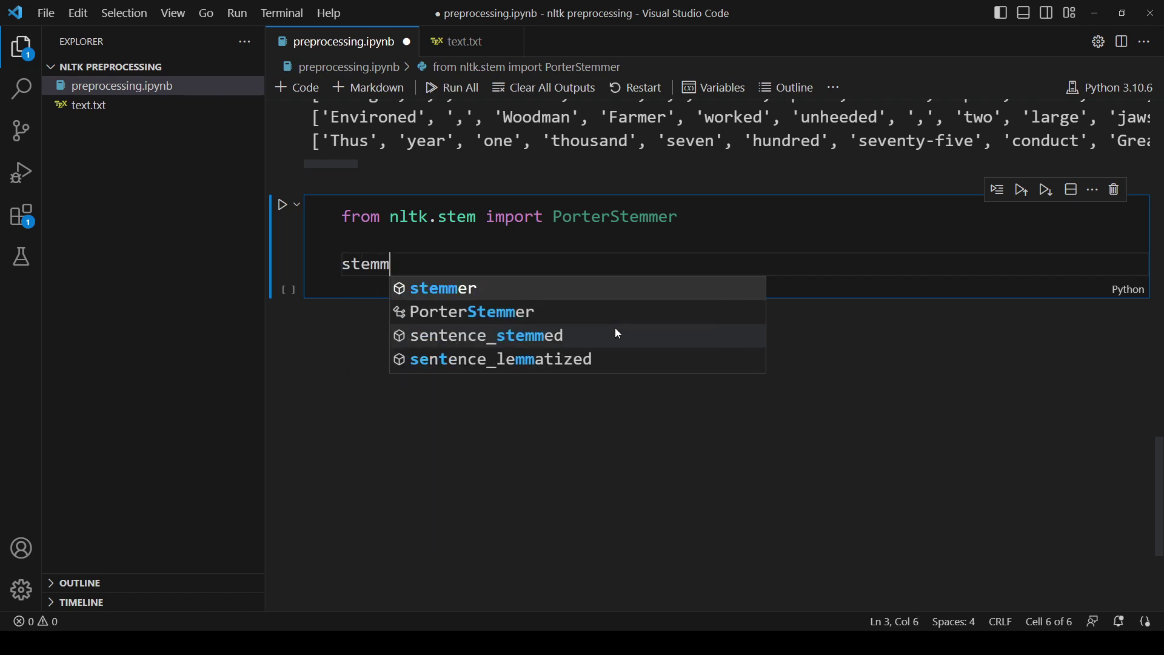
pyautogui.write('er = Port')
pyautogui.press('Tab')
pyautogui.write('(')
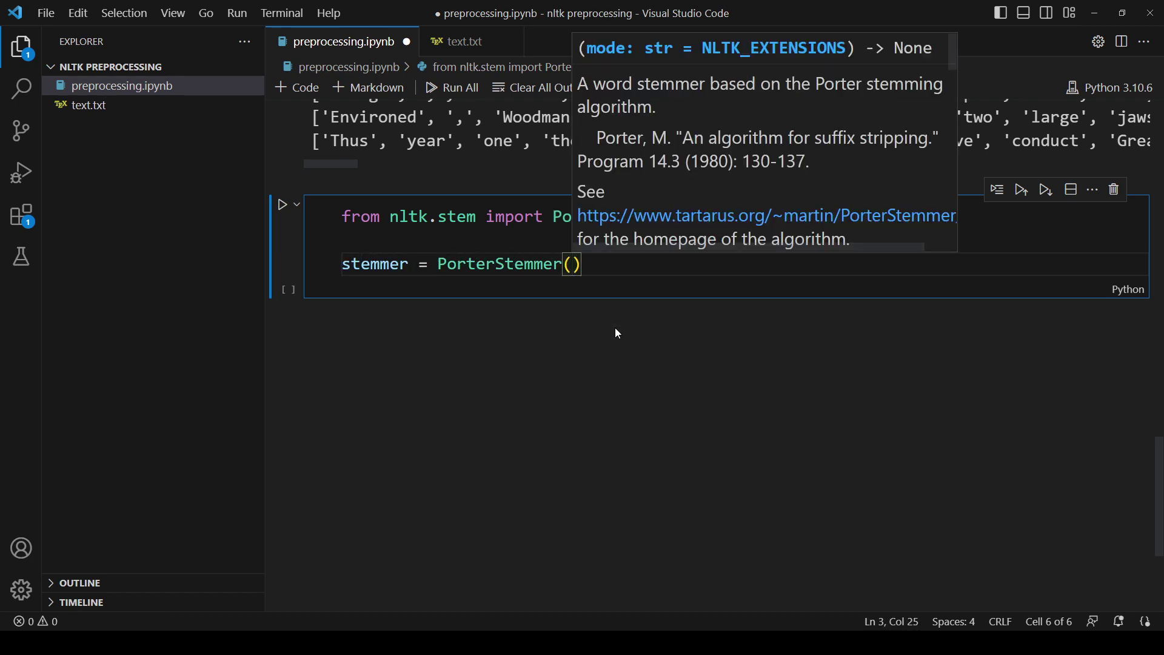
pyautogui.write(')')
pyautogui.press('Return')
pyautogui.press('Return')
pyautogui.write('for sentence ')
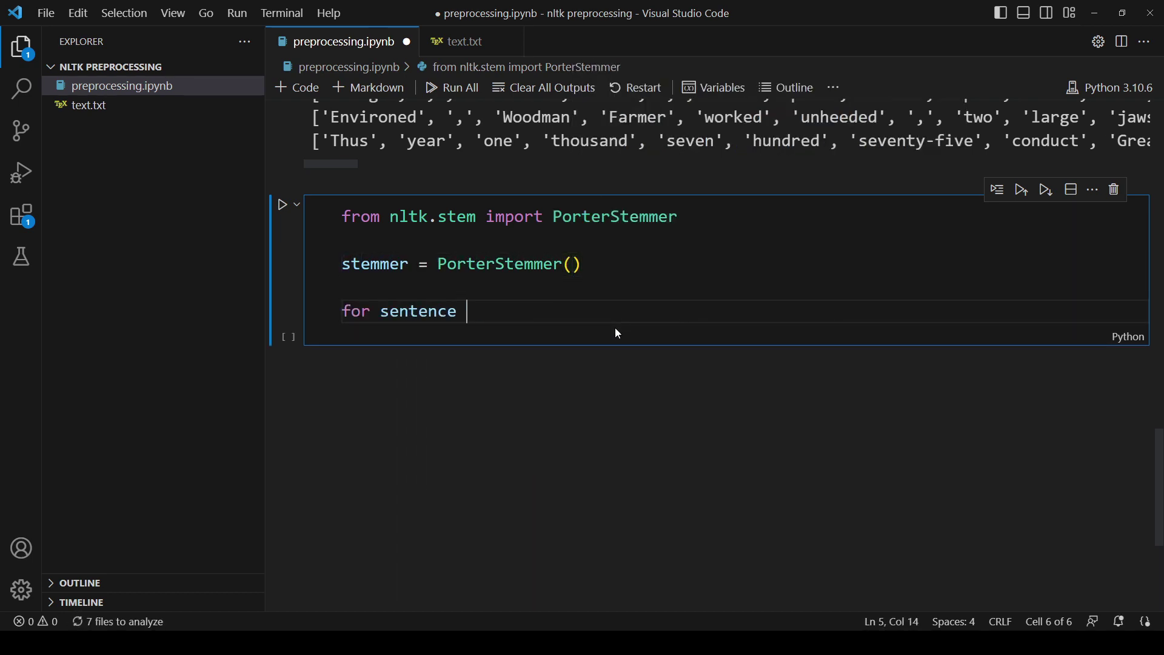
pyautogui.write('in sentence_filtered')
pyautogui.doubleClick(576, 311)
pyautogui.write('sentences_filtered')
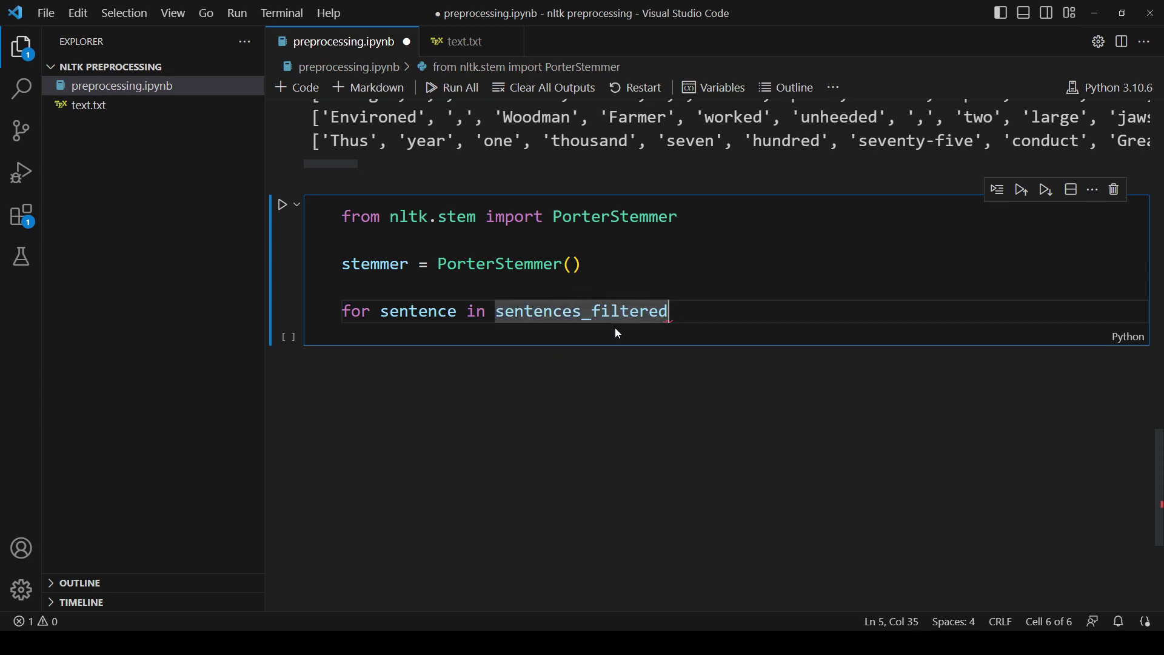
pyautogui.write('[:5]:')
pyautogui.press('Return')
pyautogui.write('sentence_stemmed ')
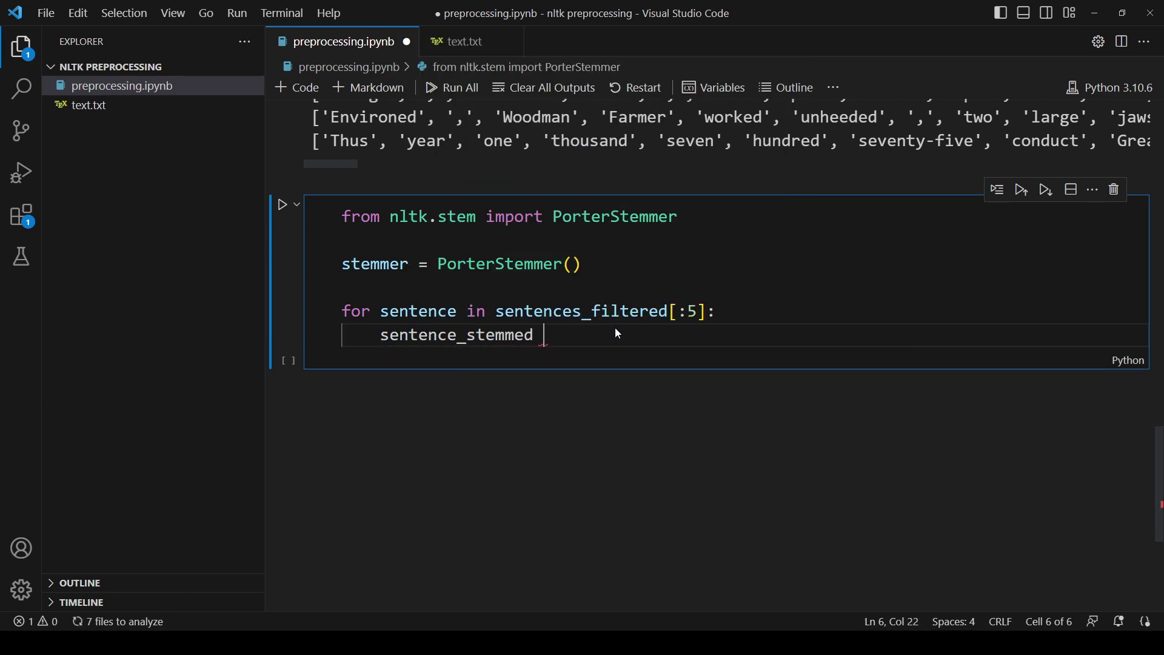
pyautogui.write('= [stemmer.stem(w) for w in sent')
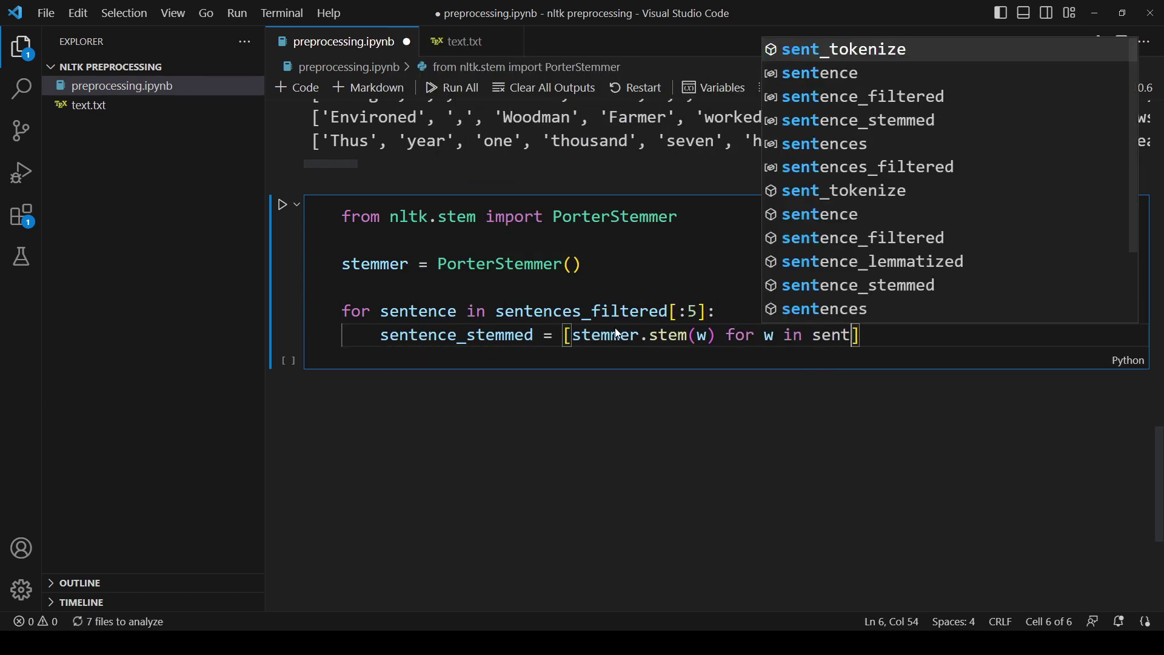
pyautogui.write('ence')
pyautogui.press('End')
pyautogui.press('Return')
pyautogui.write('print(sentence)')
pyautogui.press('Return')
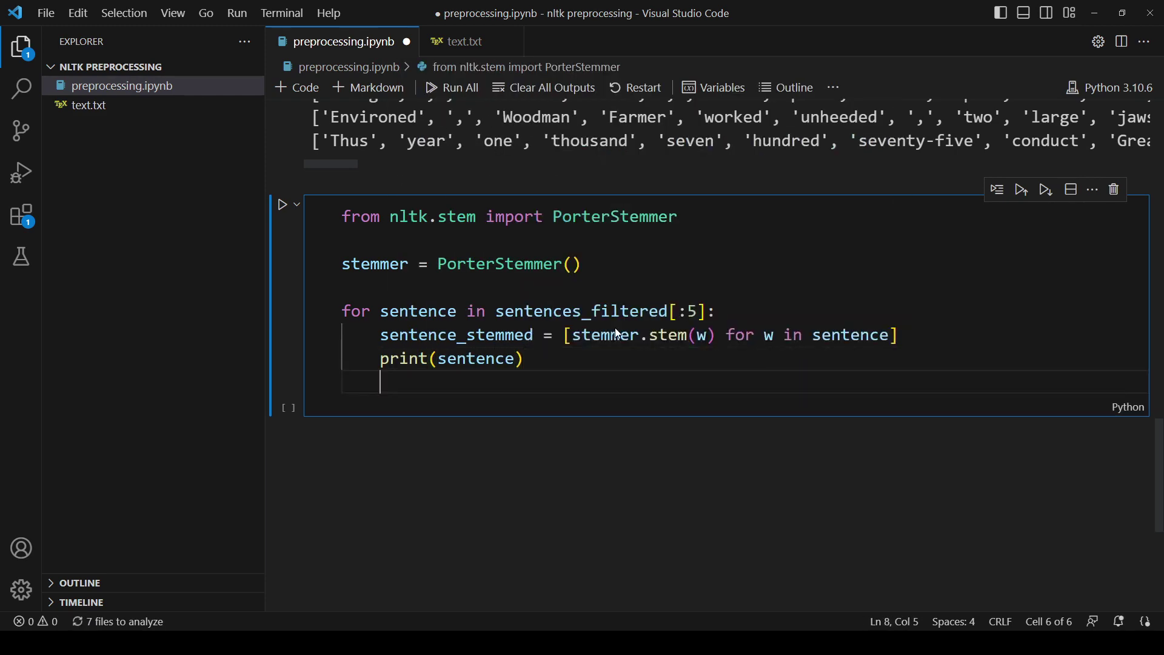
pyautogui.write('print(sentence_stemmed')
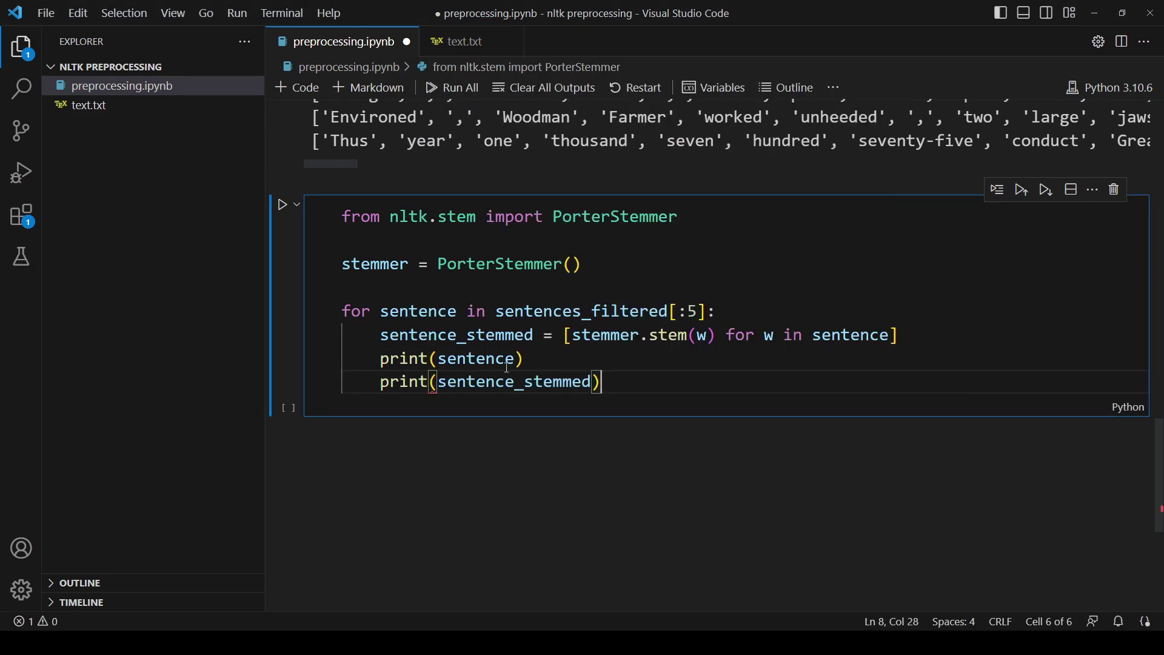
pyautogui.hotkey('ctrl', 'Return')
pyautogui.scroll(-1, 587, 515)
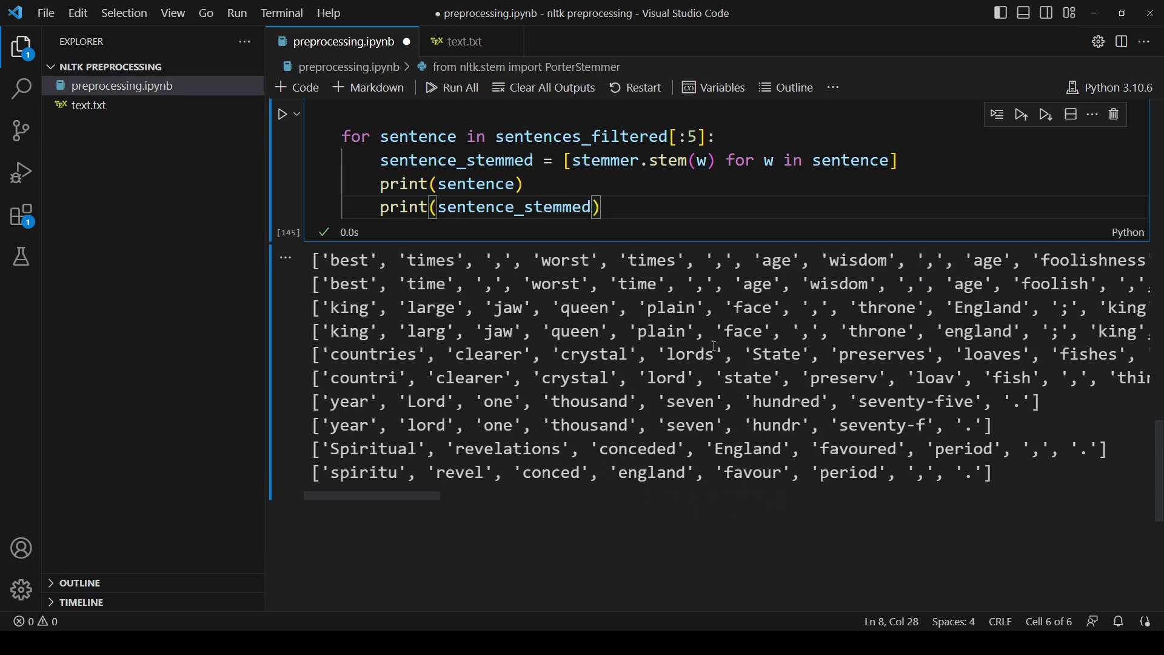
pyautogui.doubleClick(691, 354)
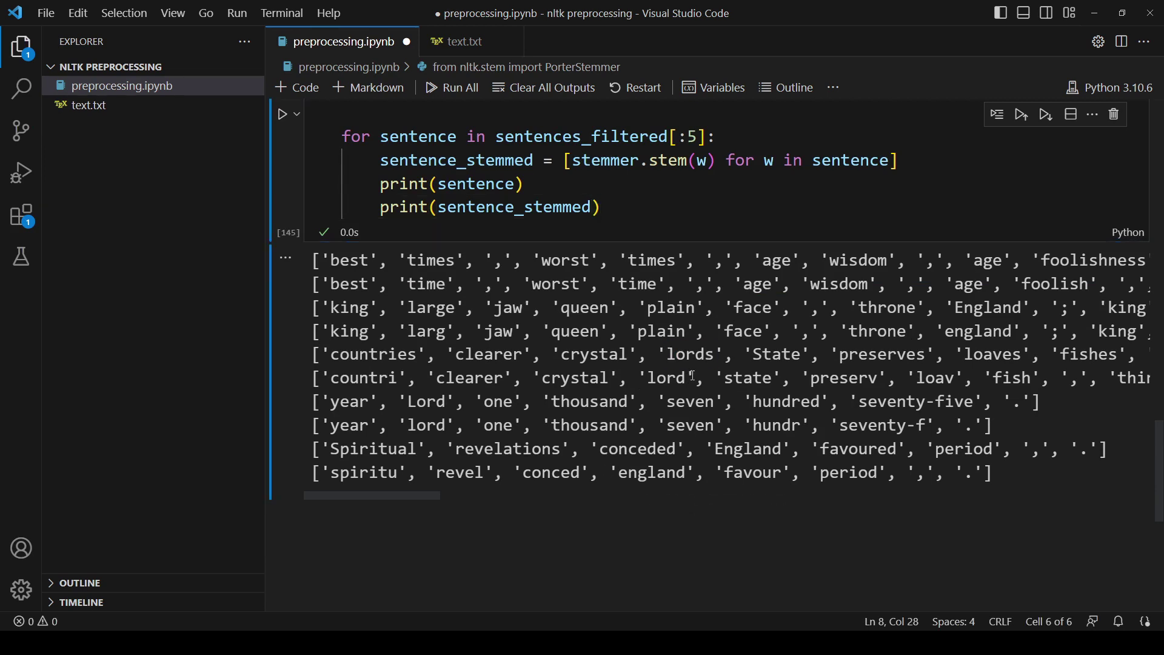
pyautogui.moveTo(695, 378); pyautogui.dragTo(647, 374)
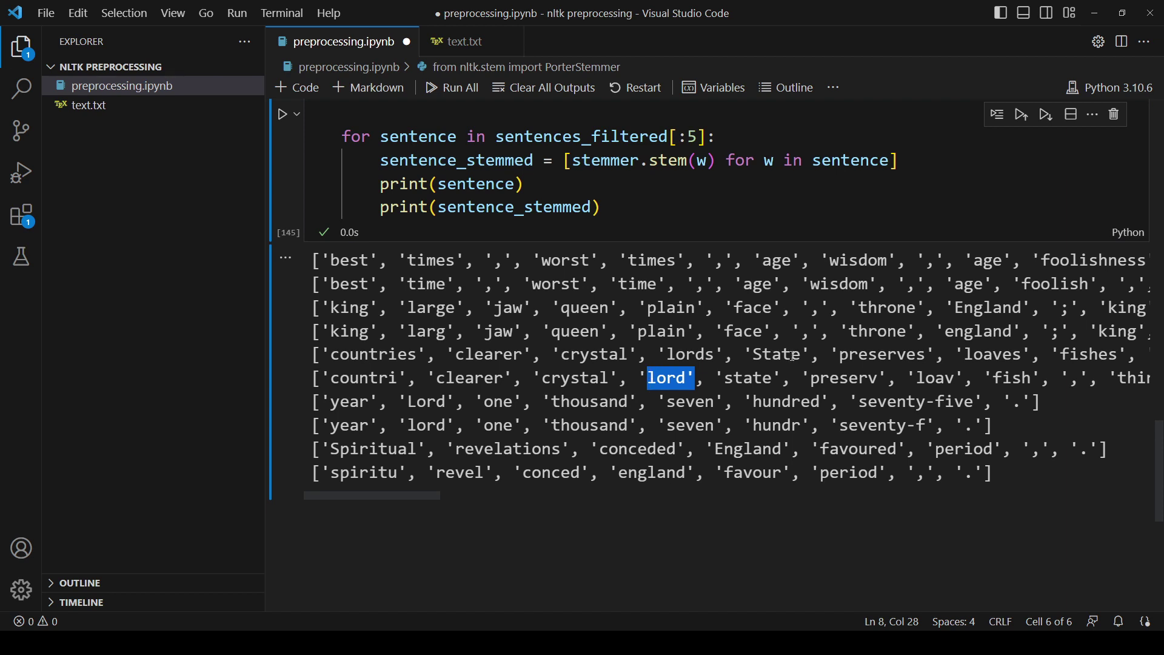
pyautogui.moveTo(428, 354); pyautogui.dragTo(332, 353)
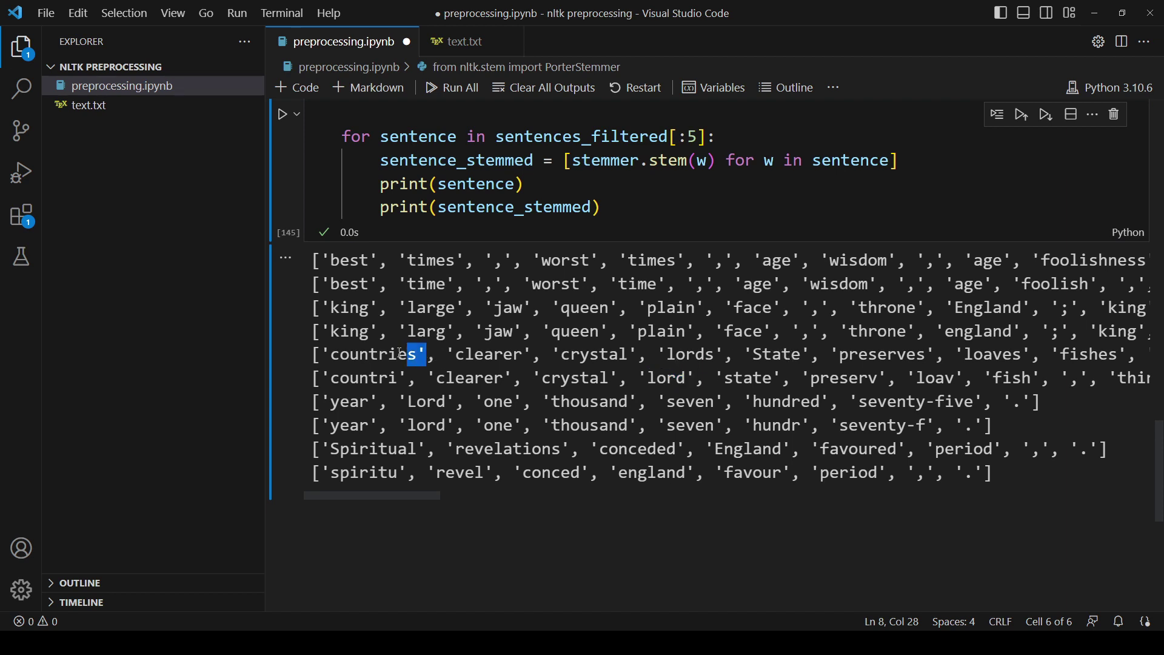
pyautogui.moveTo(406, 377); pyautogui.dragTo(329, 378)
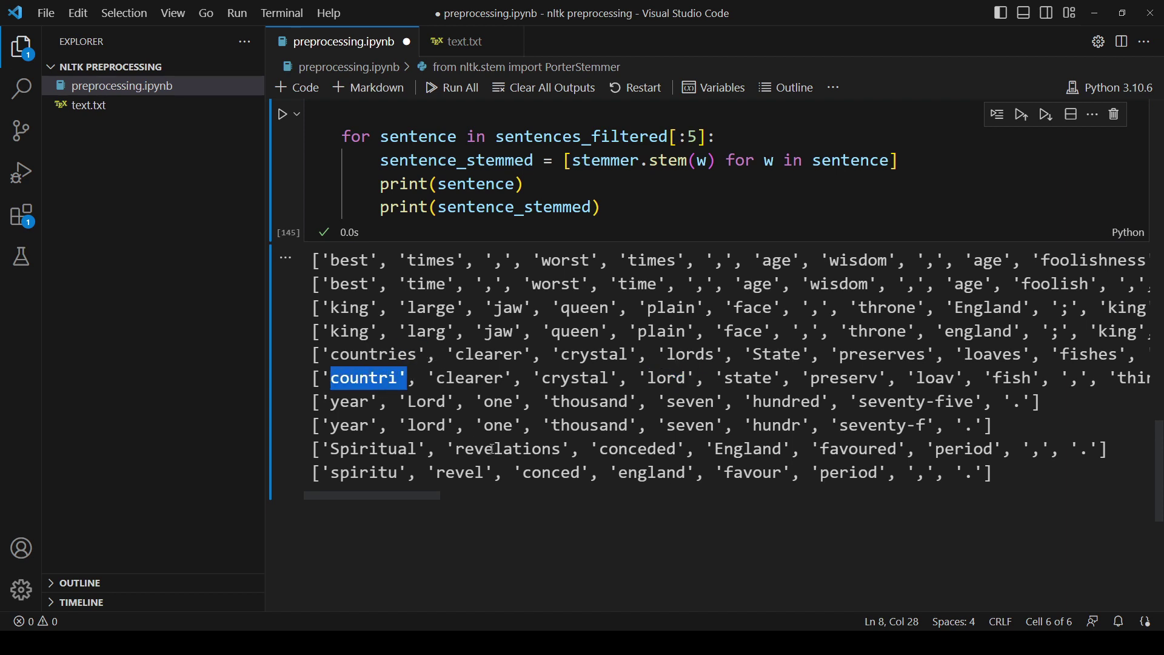
pyautogui.click(621, 536)
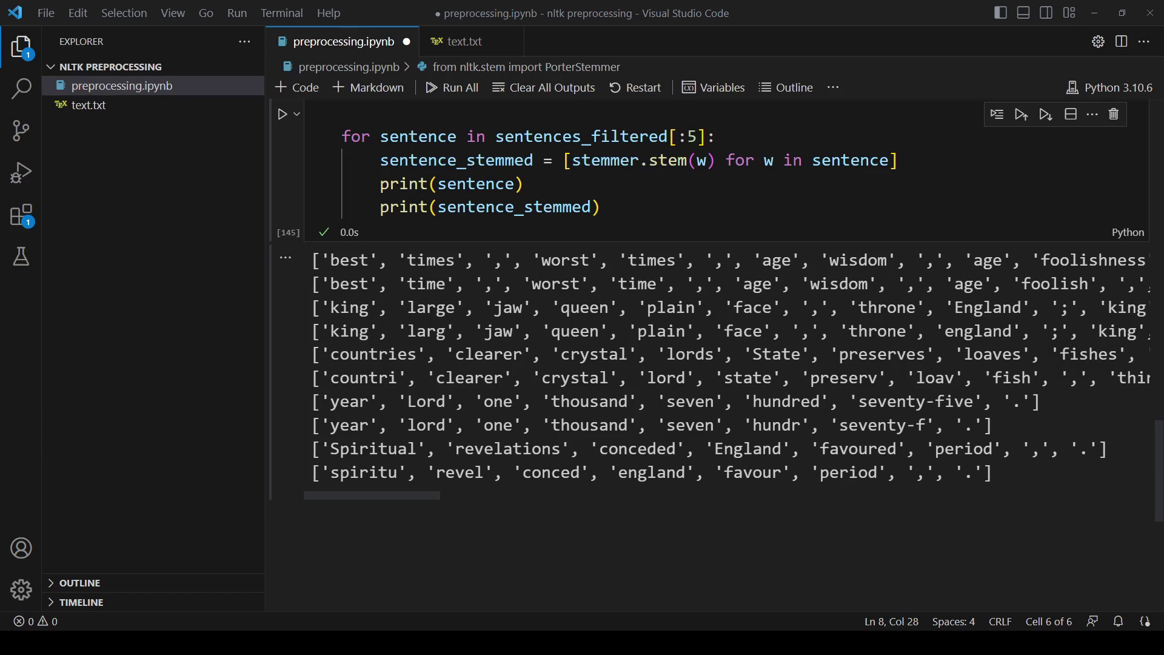
pyautogui.scroll(-5, 624, 364)
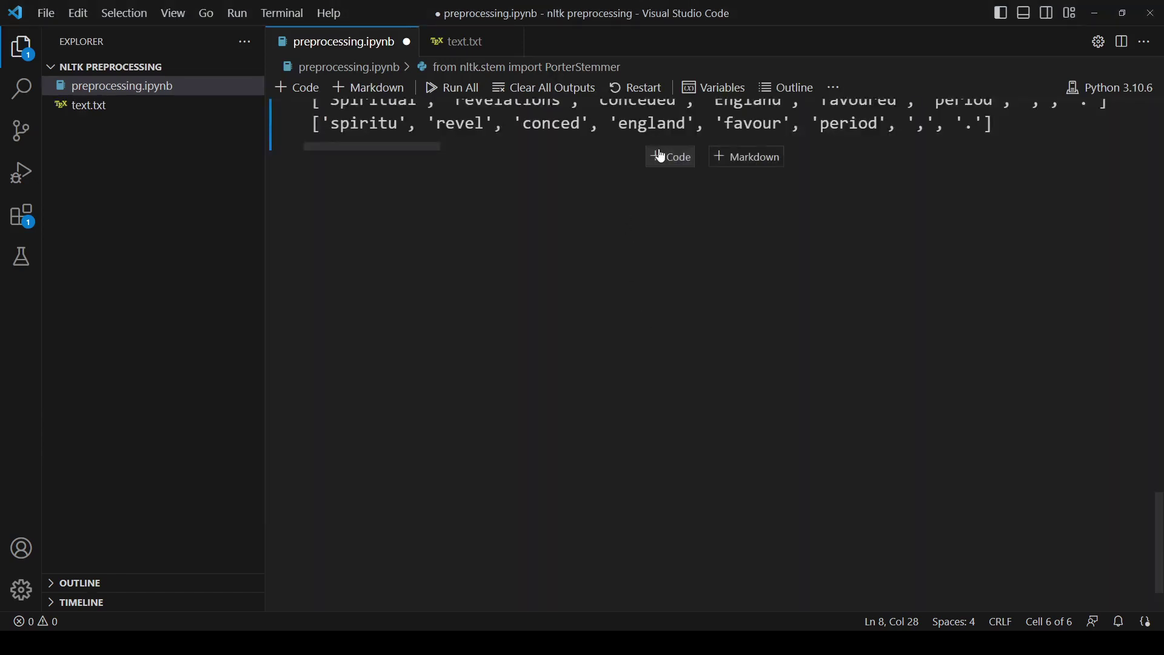
pyautogui.click(670, 157)
pyautogui.write('#ste')
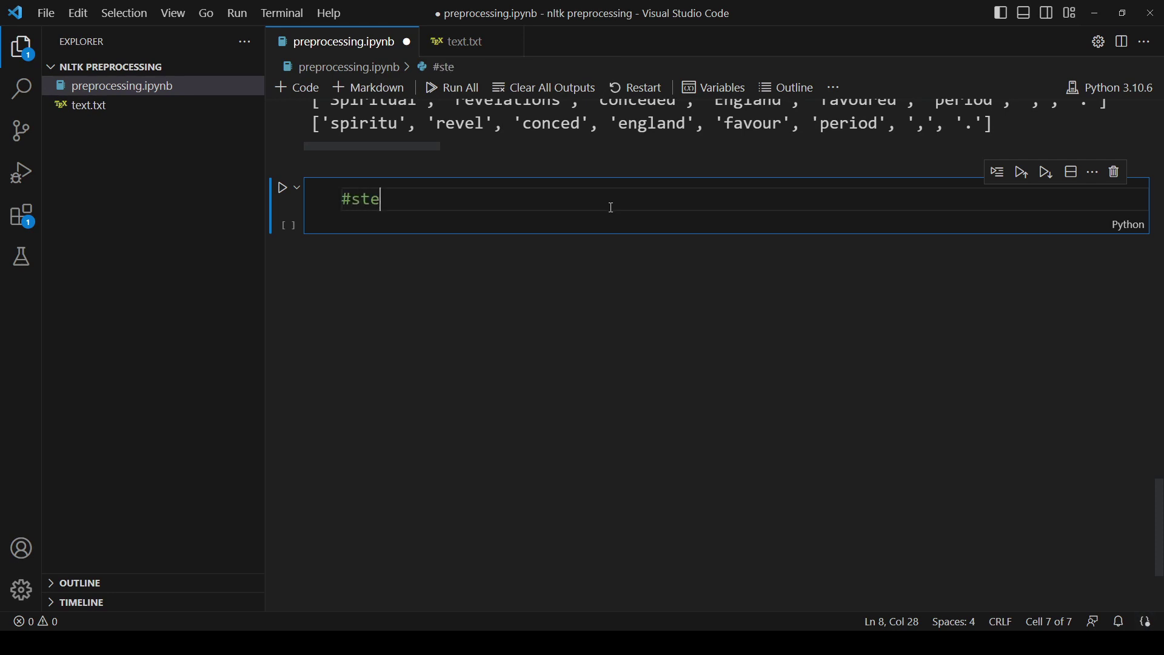
pyautogui.write('mmer going => ')
pyautogui.write('go')
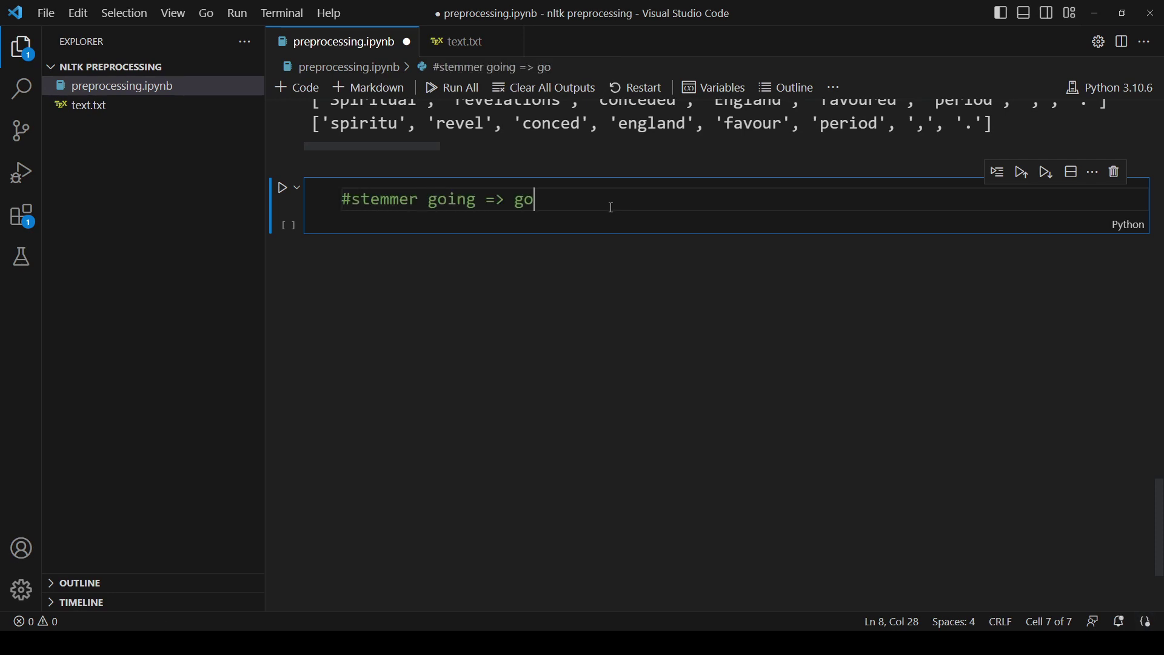
# Add comment lines '#stemmer went => went' and '#lemmatizer went => go'
pyautogui.press('Return')
pyautogui.write('#lemmatiz')
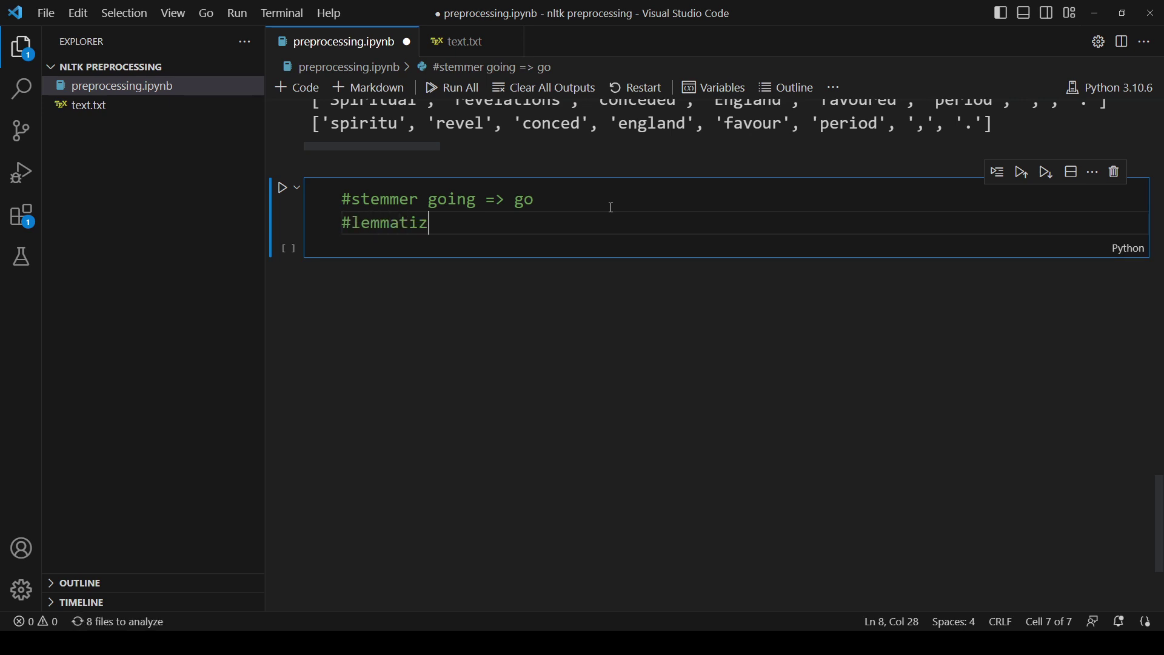
pyautogui.write('er going ')
pyautogui.write('=> go')
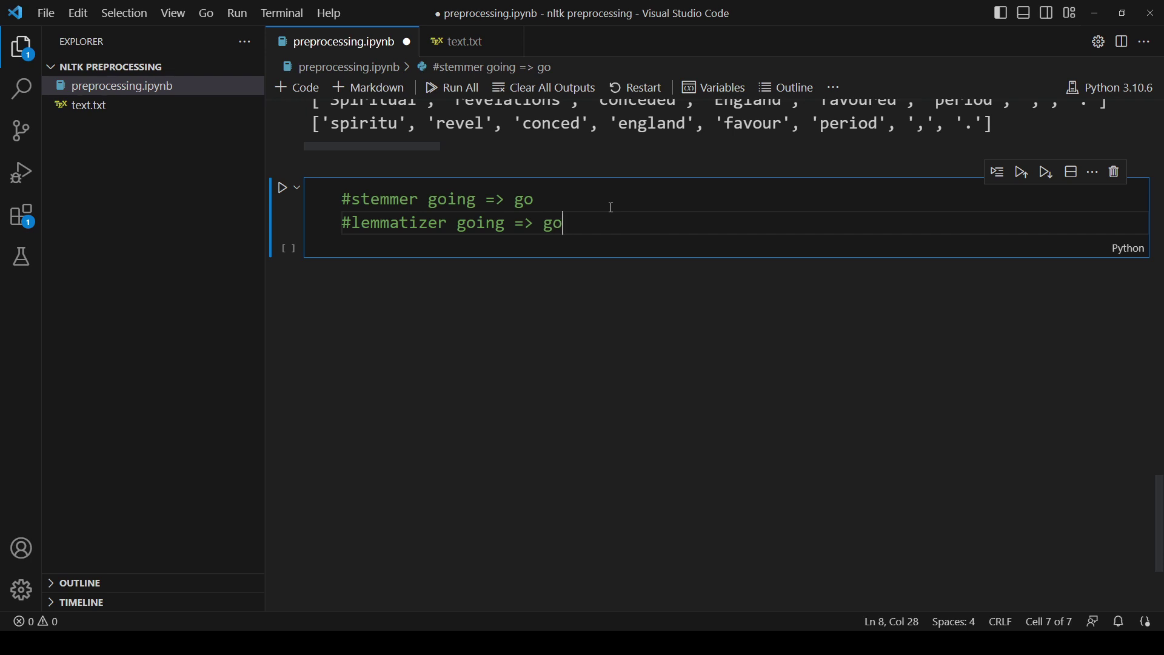
pyautogui.press('Return')
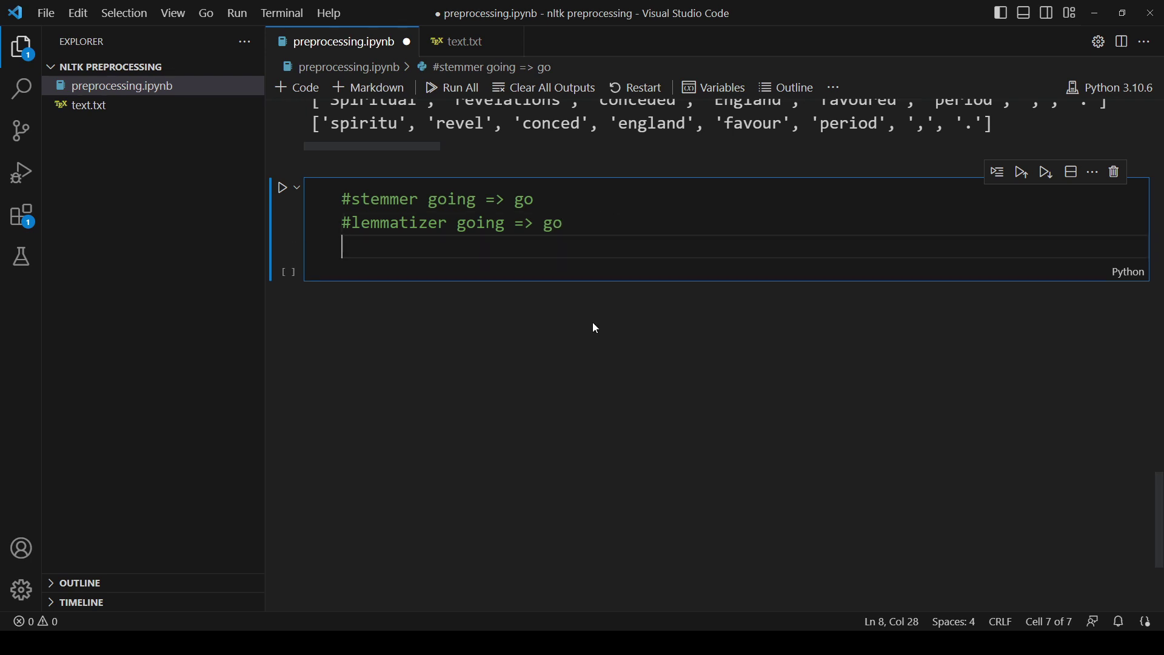
pyautogui.write('#stemmer we')
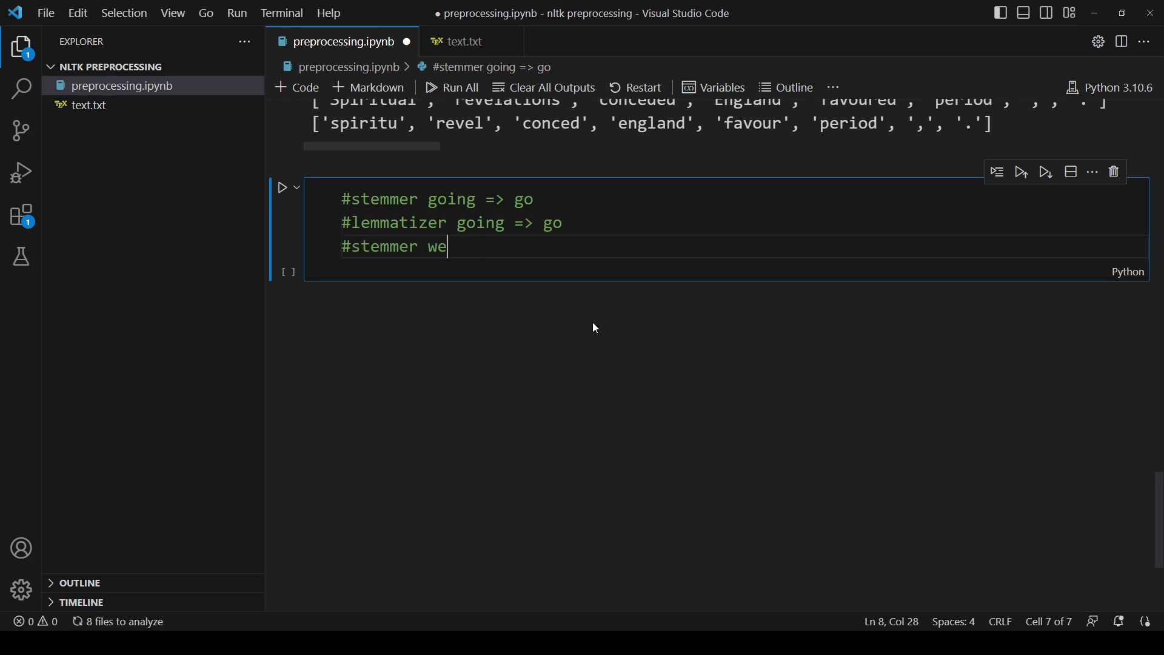
pyautogui.write('nt => went')
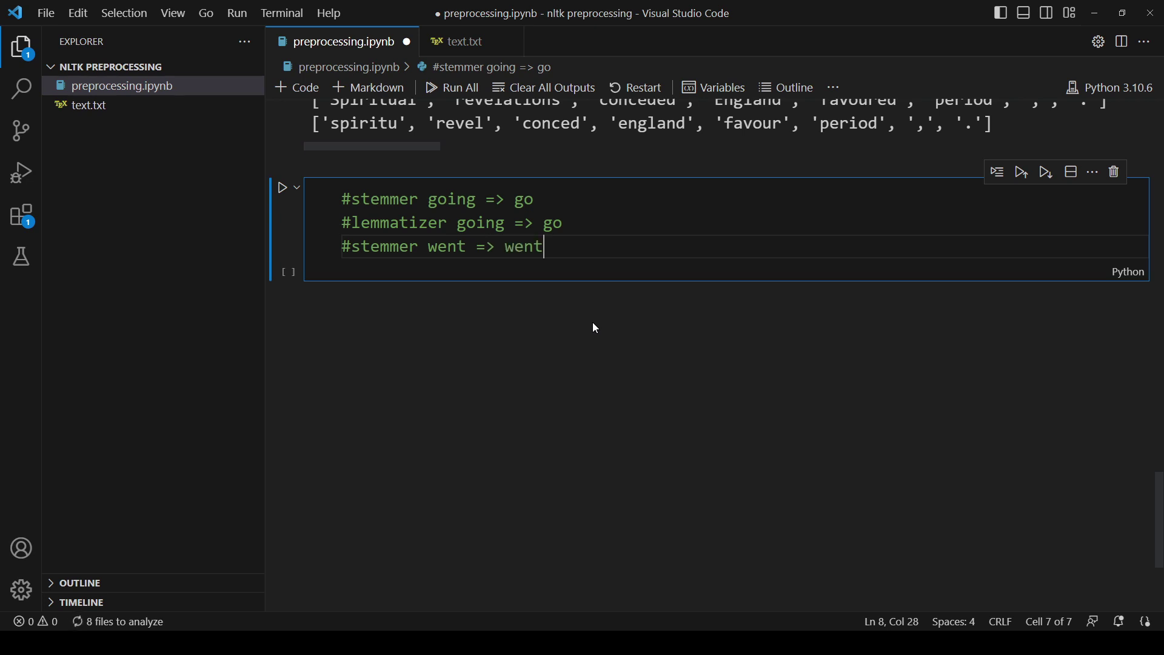
pyautogui.press('Return')
pyautogui.write('#lemmatiz')
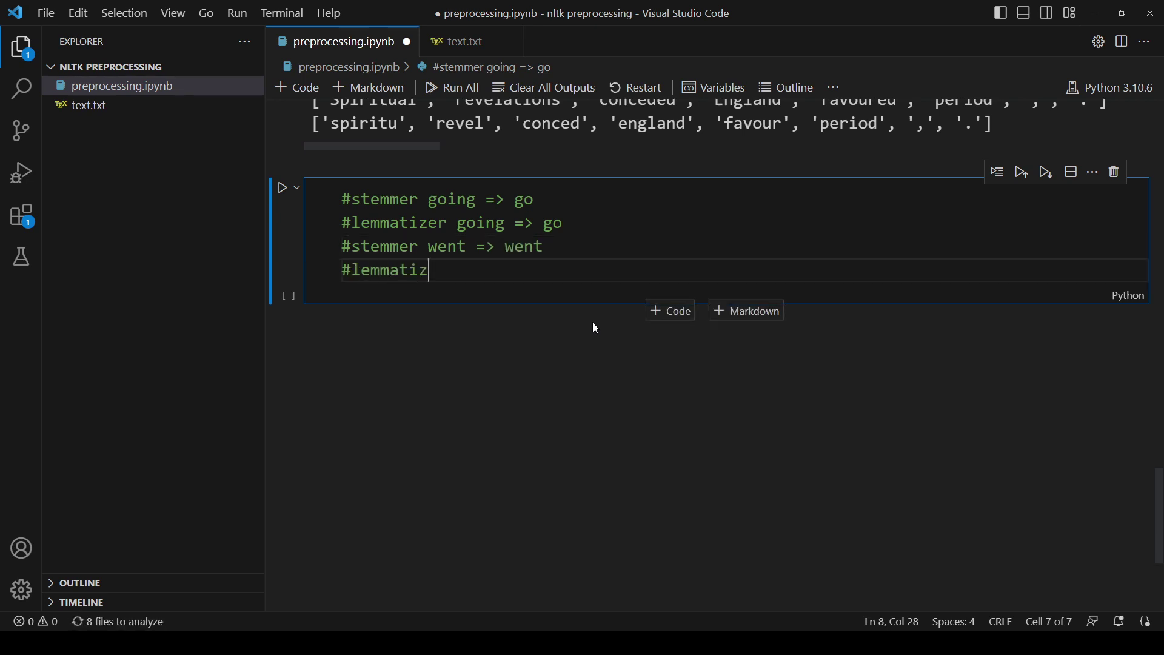
pyautogui.write('er went ')
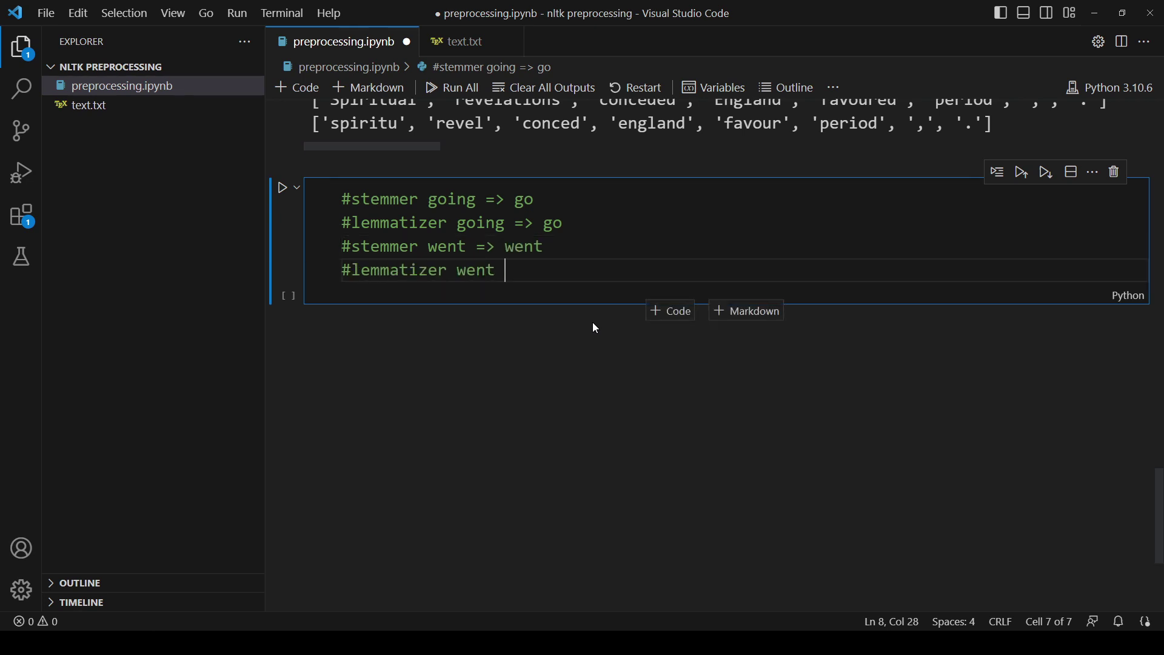
pyautogui.write('=> go')
pyautogui.scroll(-3, 592, 323)
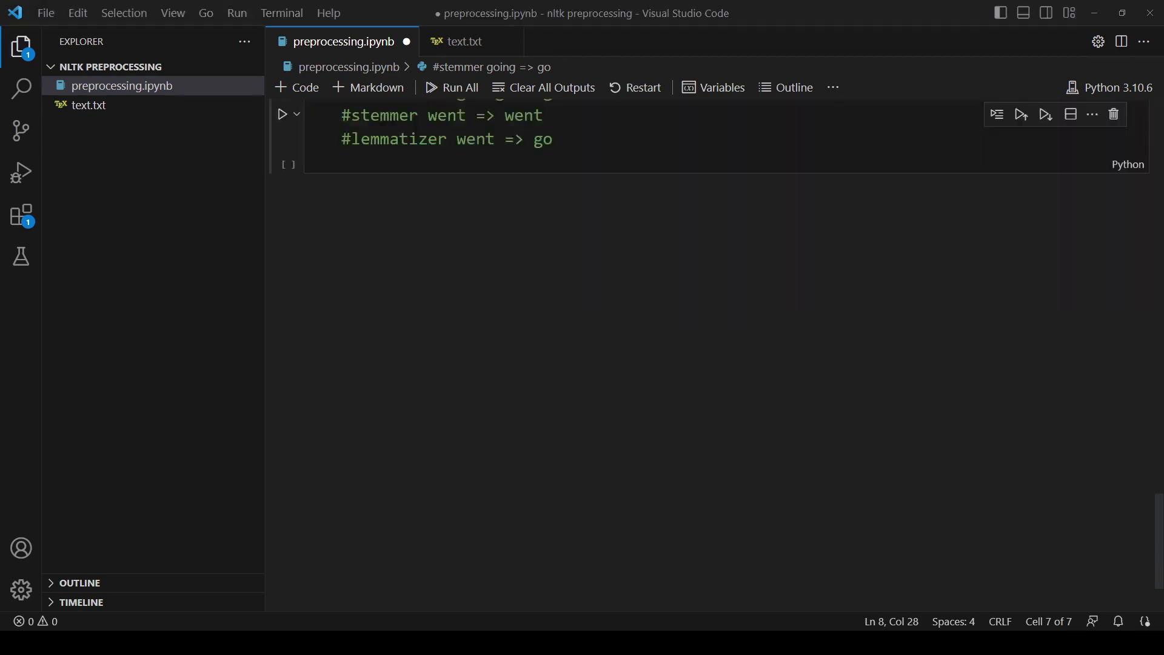
# Add a cell importing WordNetLemmatizer, with commented-out wordnet and omw-1.4 downloads
pyautogui.hotkey('ctrl', 'Return')
pyautogui.write('from nltk')
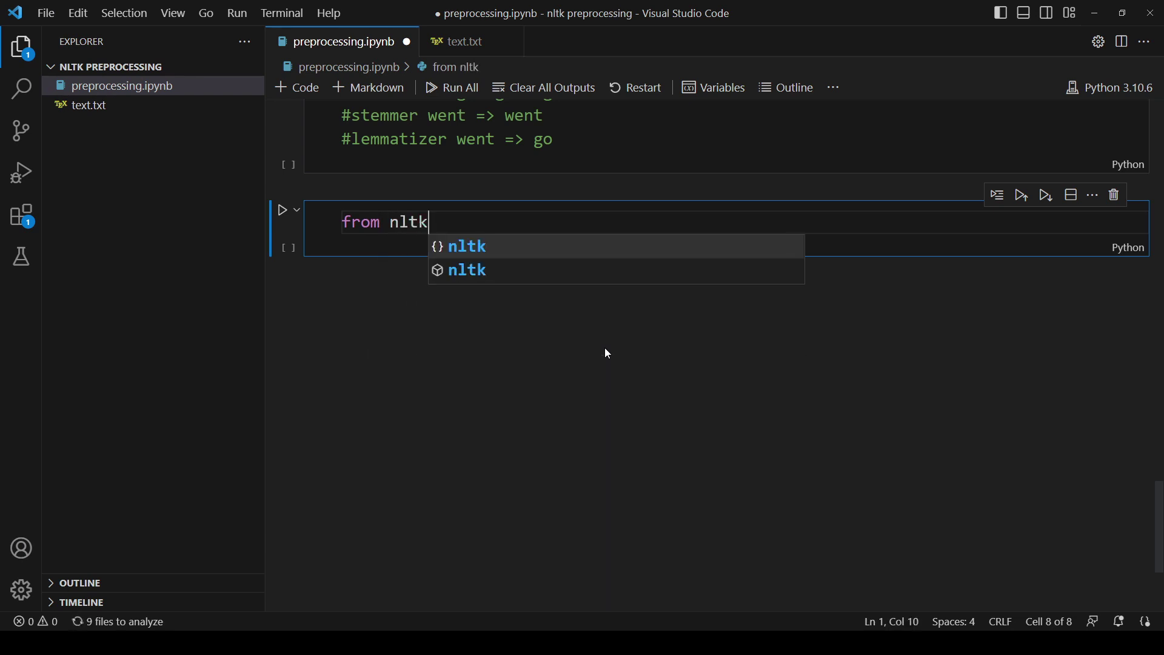
pyautogui.write('/.stem import W')
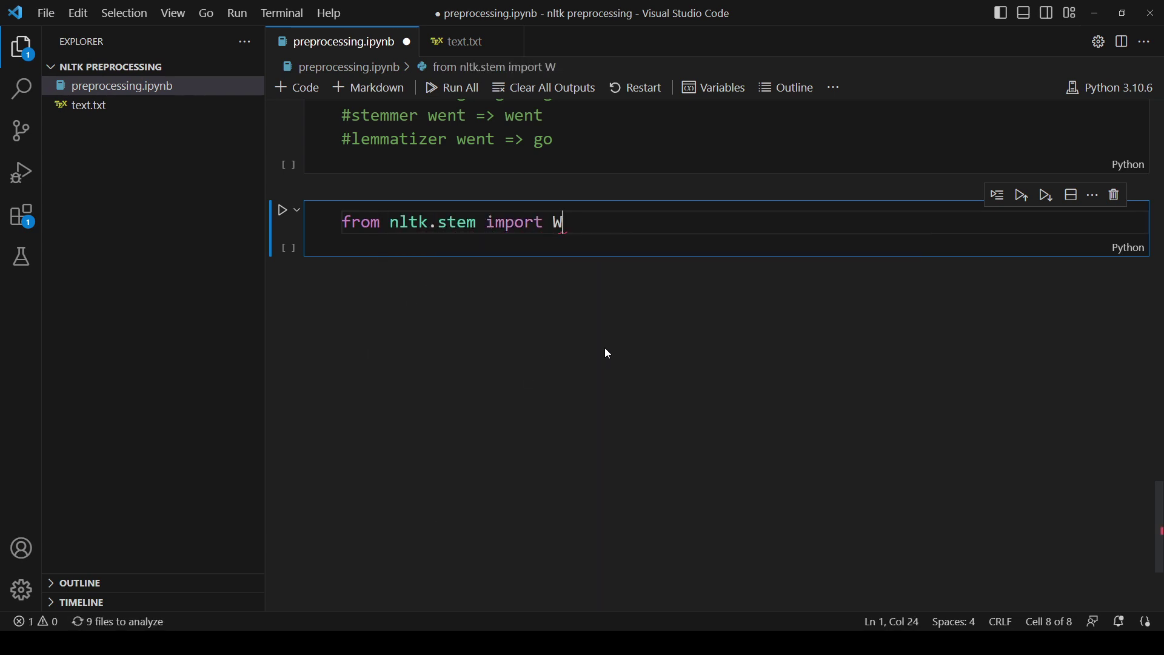
pyautogui.press('Tab')
pyautogui.press('Return')
pyautogui.press('Return')
pyautogui.write('#n')
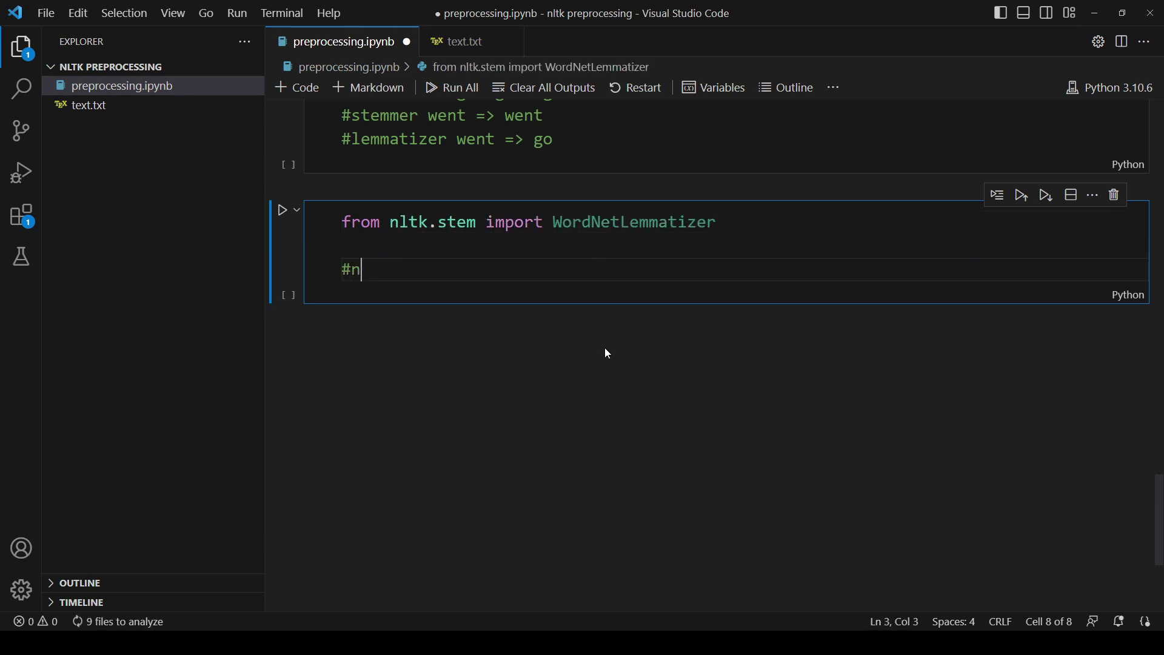
pyautogui.write('ltk.download("w')
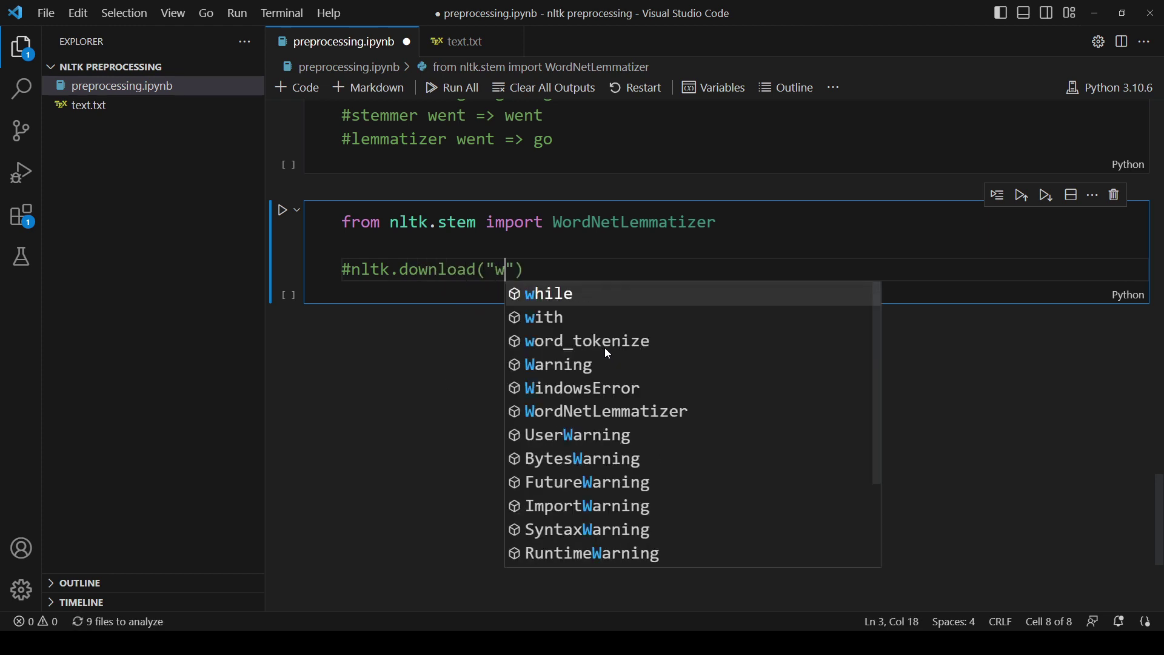
pyautogui.write('ordnet')
pyautogui.press('End')
pyautogui.press('Return')
pyautogui.write('#')
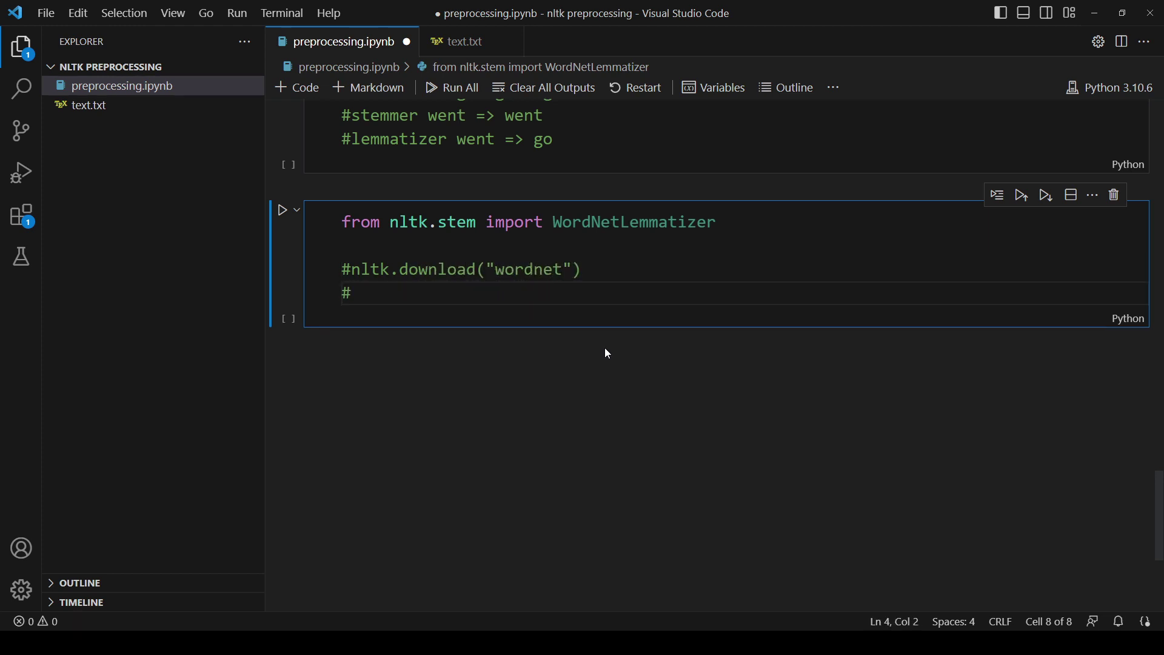
pyautogui.write('nltk.download("o')
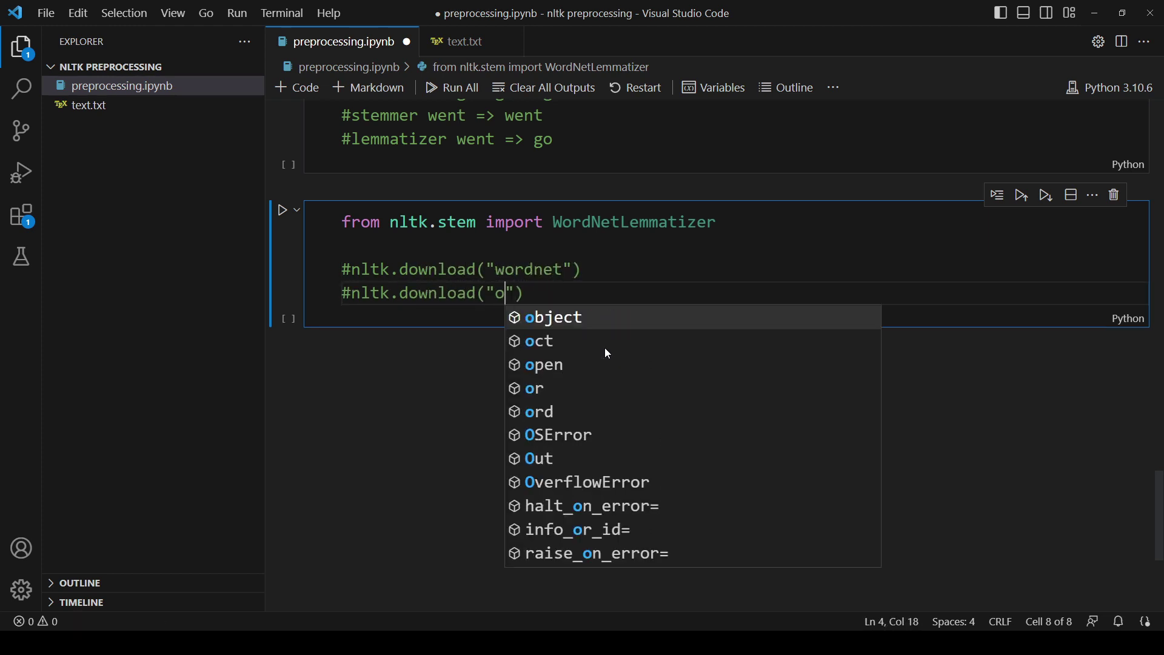
pyautogui.write('mw-1.4')
pyautogui.press('End')
pyautogui.press('Return')
pyautogui.press('Return')
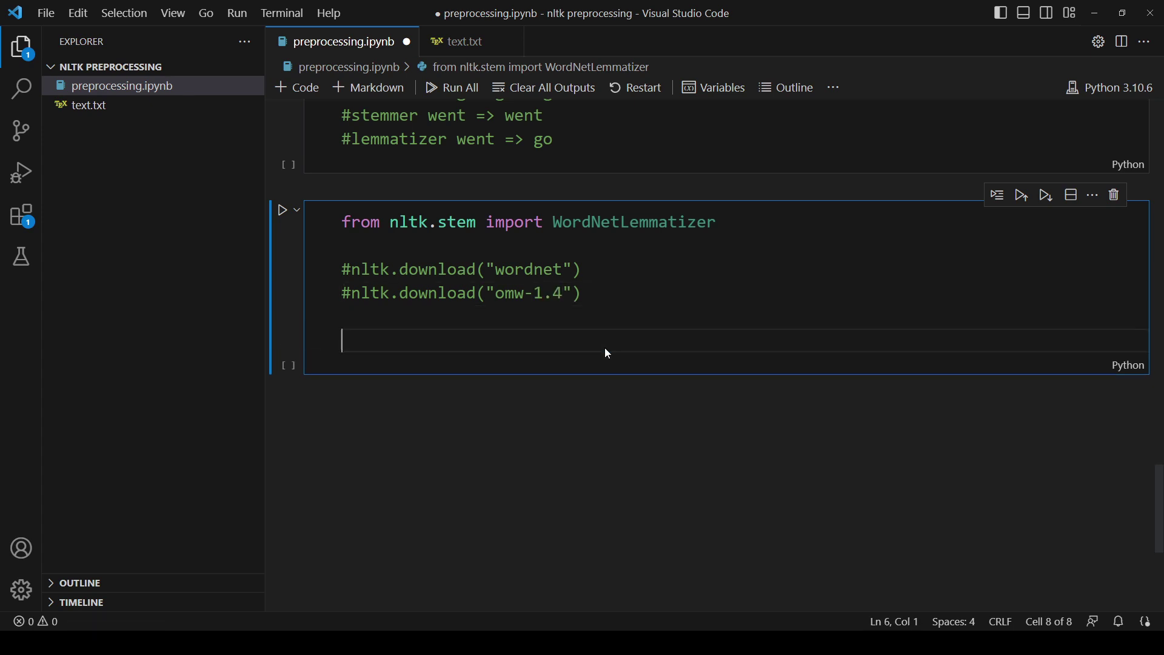
pyautogui.write('lemmatizer = WordNetLemmatizer(')
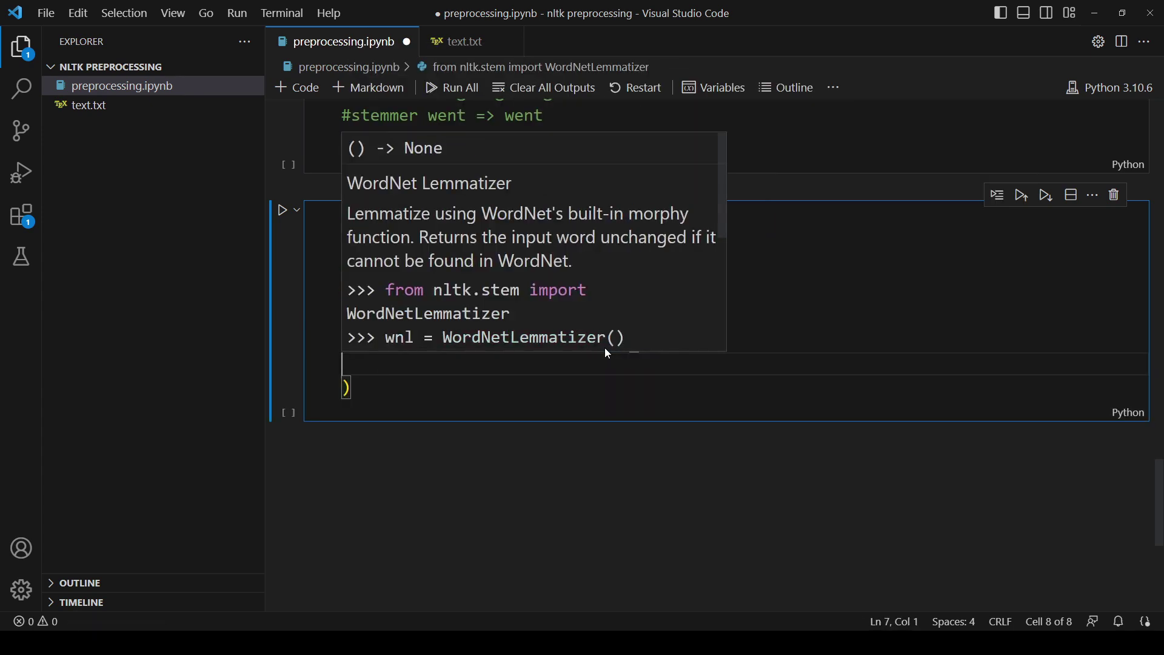
# Create the lemmatizer and start a loop over sentences_filtered[:5]
pyautogui.press('End')
pyautogui.press('Return')
pyautogui.press('Return')
pyautogui.write('for sente')
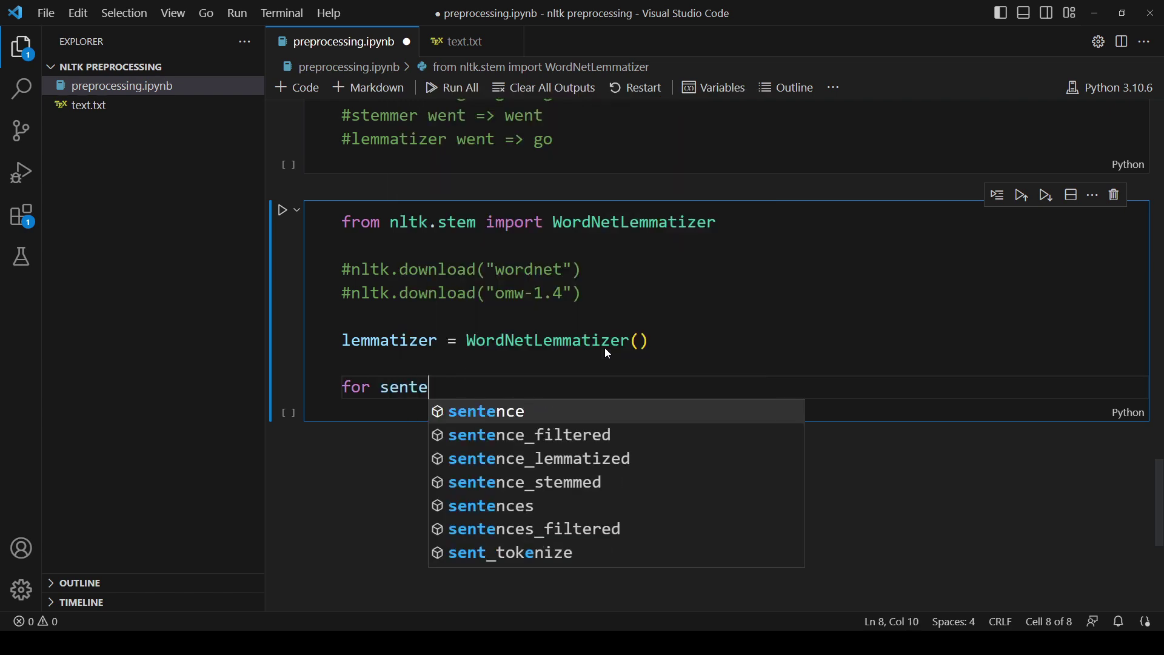
pyautogui.write('nce in sentenc')
pyautogui.press('Down')
pyautogui.press('Down')
pyautogui.press('Down')
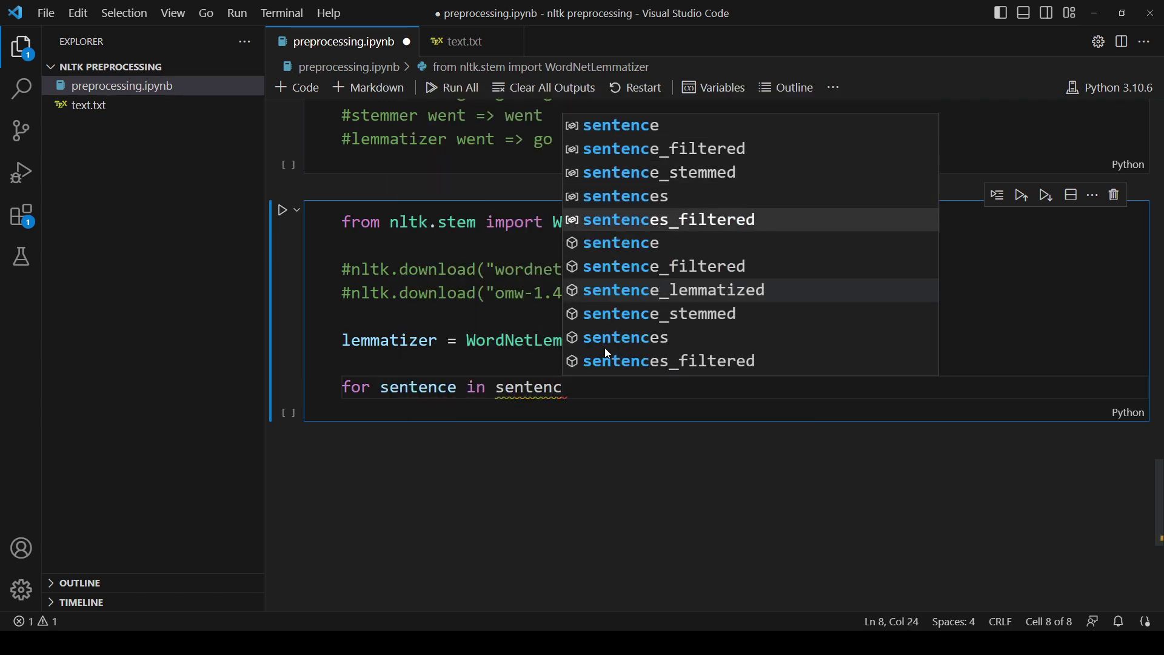
pyautogui.press('Return')
pyautogui.write('[:5]:')
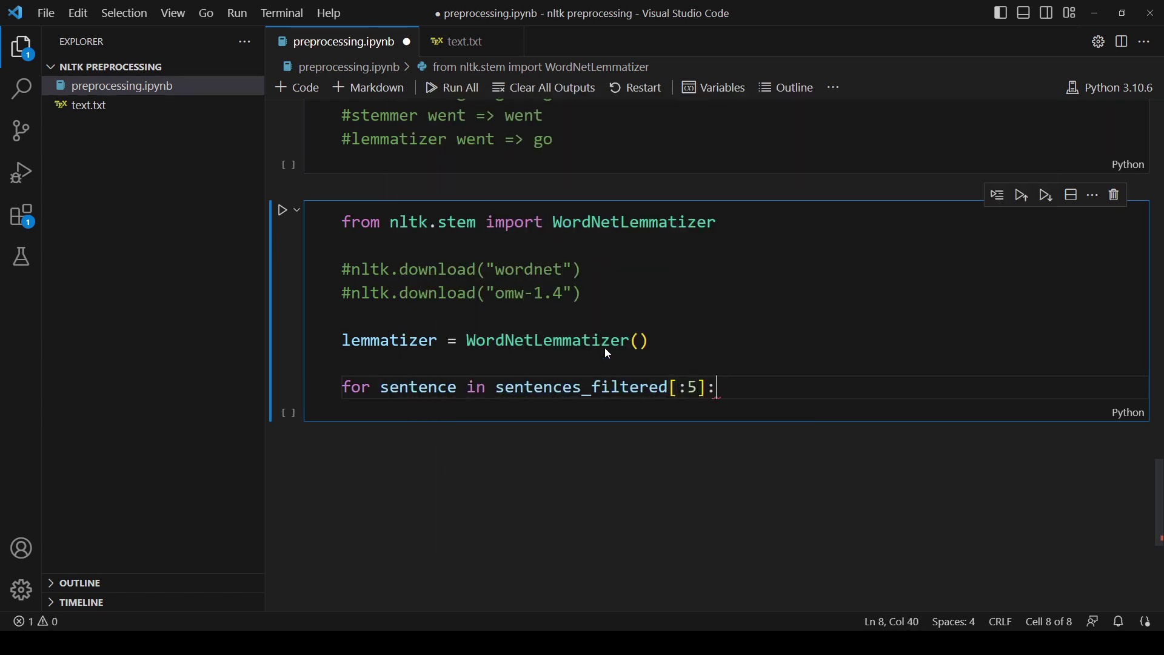
pyautogui.press('Return')
pyautogui.write('sentence_')
# Lemmatize each word into sentence_lemmatized and print both the original and lemmatized lists
pyautogui.press('Down')
pyautogui.press('Down')
pyautogui.press('Down')
pyautogui.press('Return')
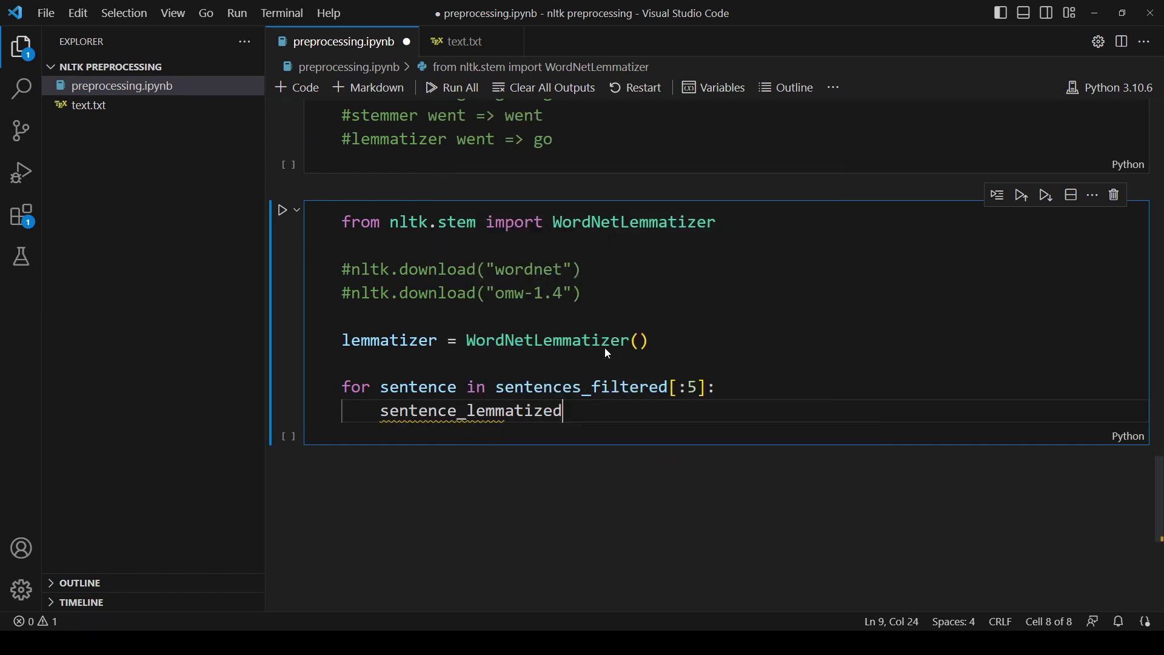
pyautogui.write(' = [lemmatiz')
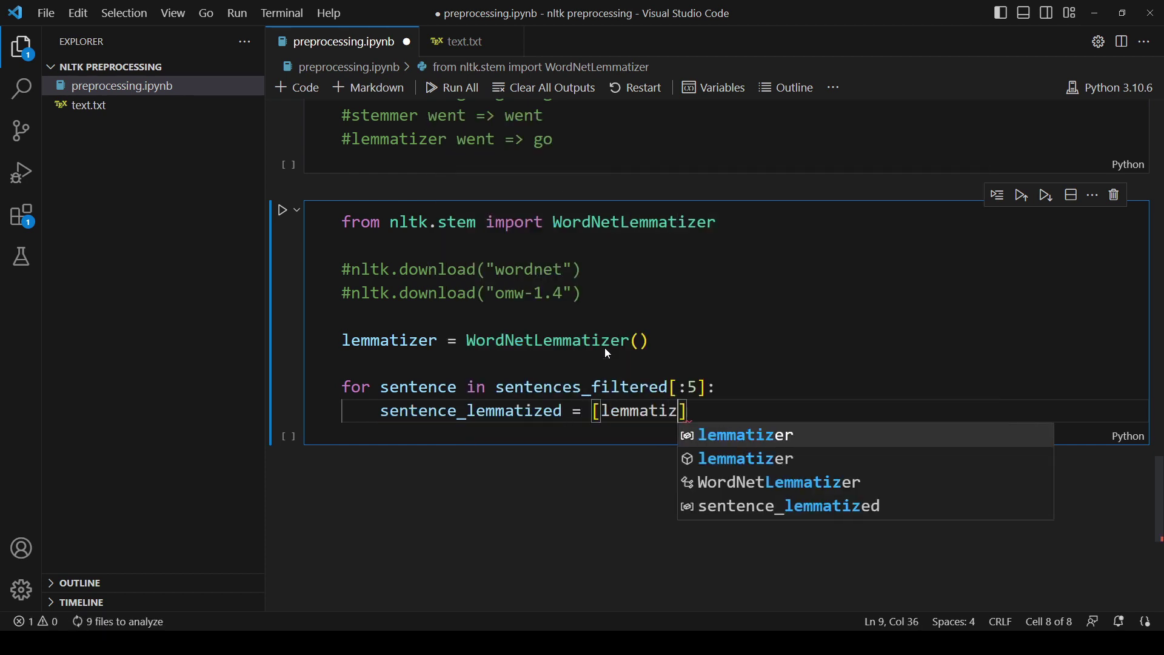
pyautogui.write('er.le')
pyautogui.press('Tab')
pyautogui.write('(w) for ')
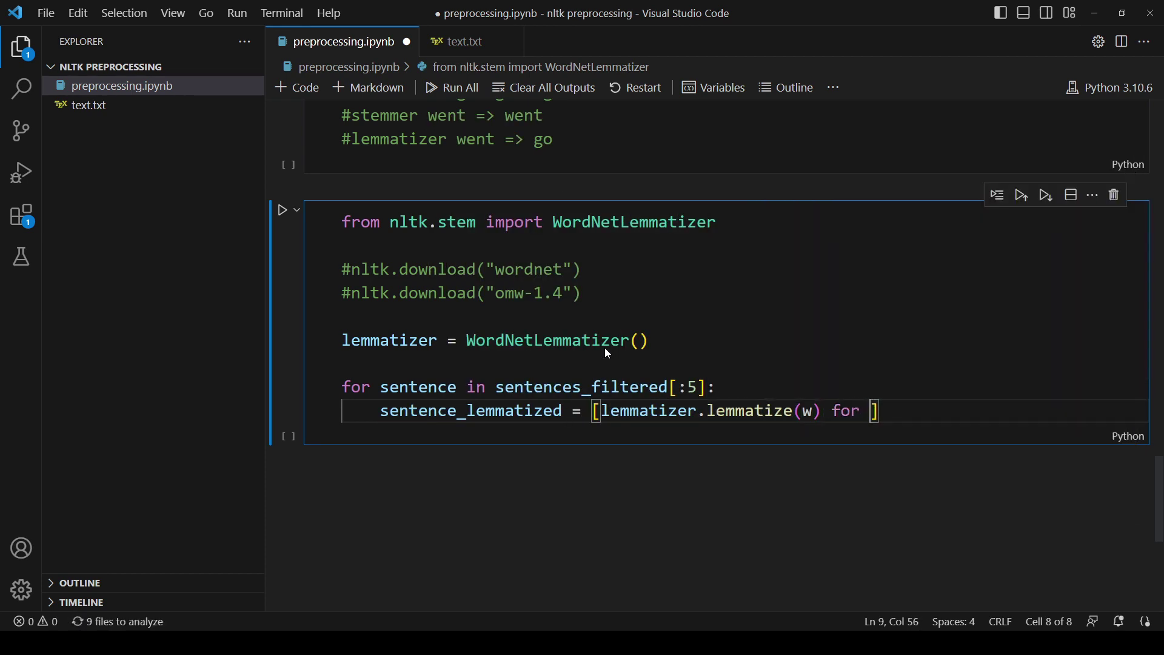
pyautogui.write('w in sentence')
pyautogui.press('End')
pyautogui.press('Return')
pyautogui.write('print(sen')
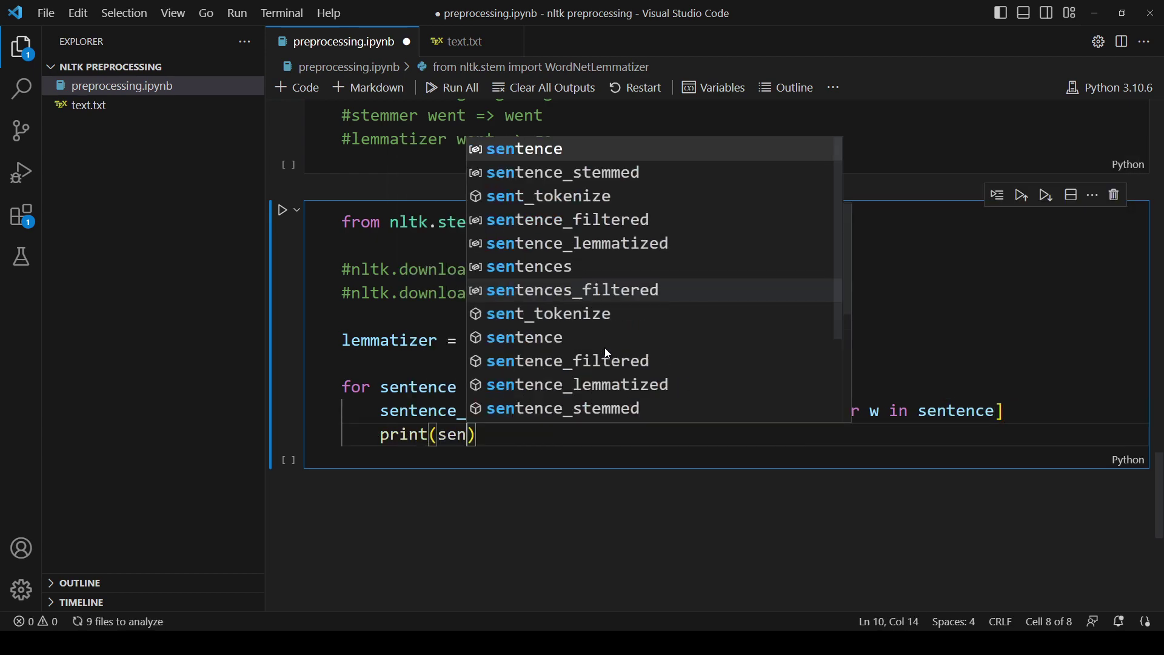
pyautogui.write('tence')
pyautogui.press('End')
pyautogui.press('Return')
pyautogui.write('print(sentence_lemmatized')
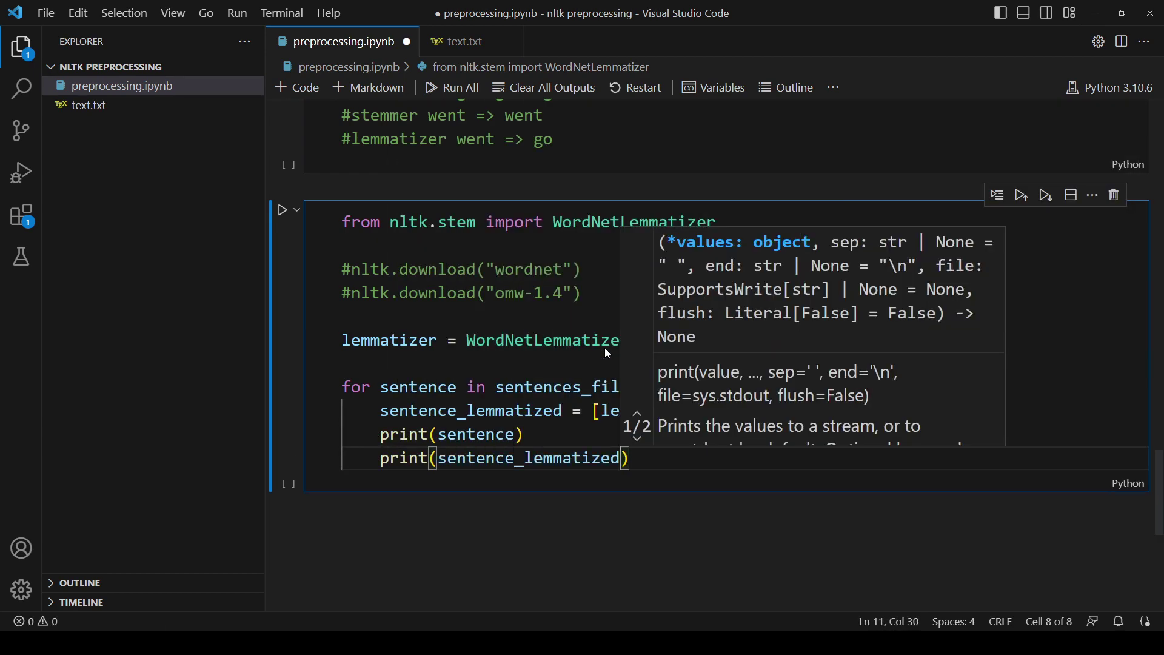
pyautogui.scroll(-3, 638, 462)
# Run the lemmatization cell and highlight 'countries' becoming 'country' in its output
pyautogui.hotkey('ctrl', 'Return')
pyautogui.scroll(-2, 638, 462)
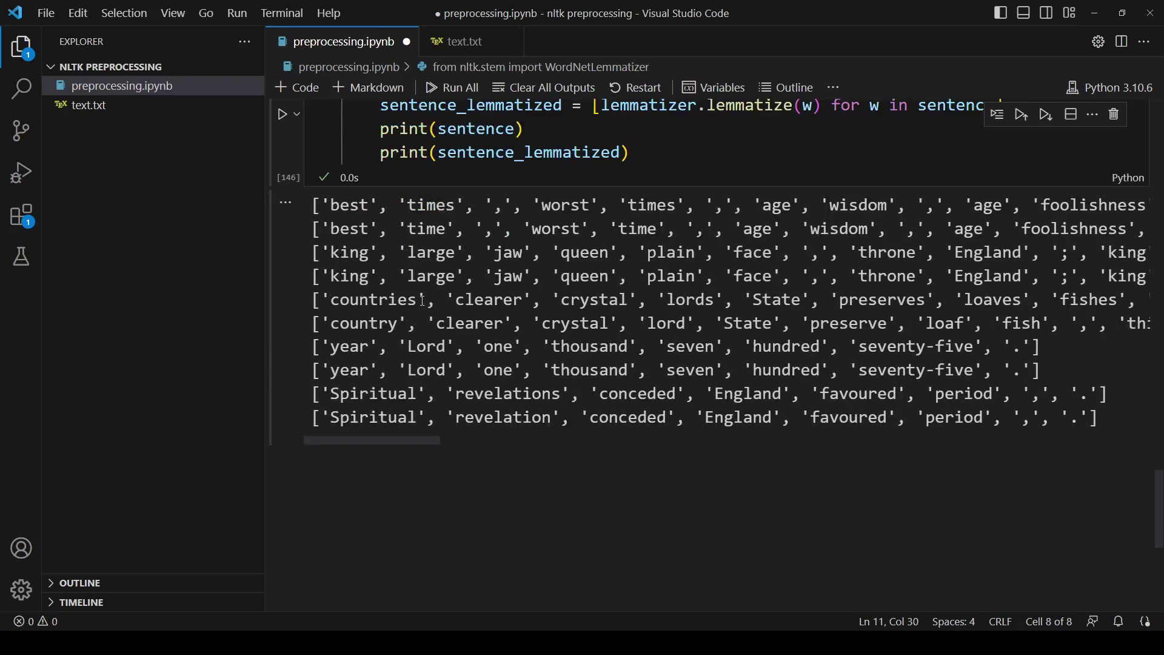
pyautogui.moveTo(428, 300)
pyautogui.mouseDown()
pyautogui.moveTo(331, 300)
pyautogui.moveTo(411, 325)
pyautogui.mouseUp()
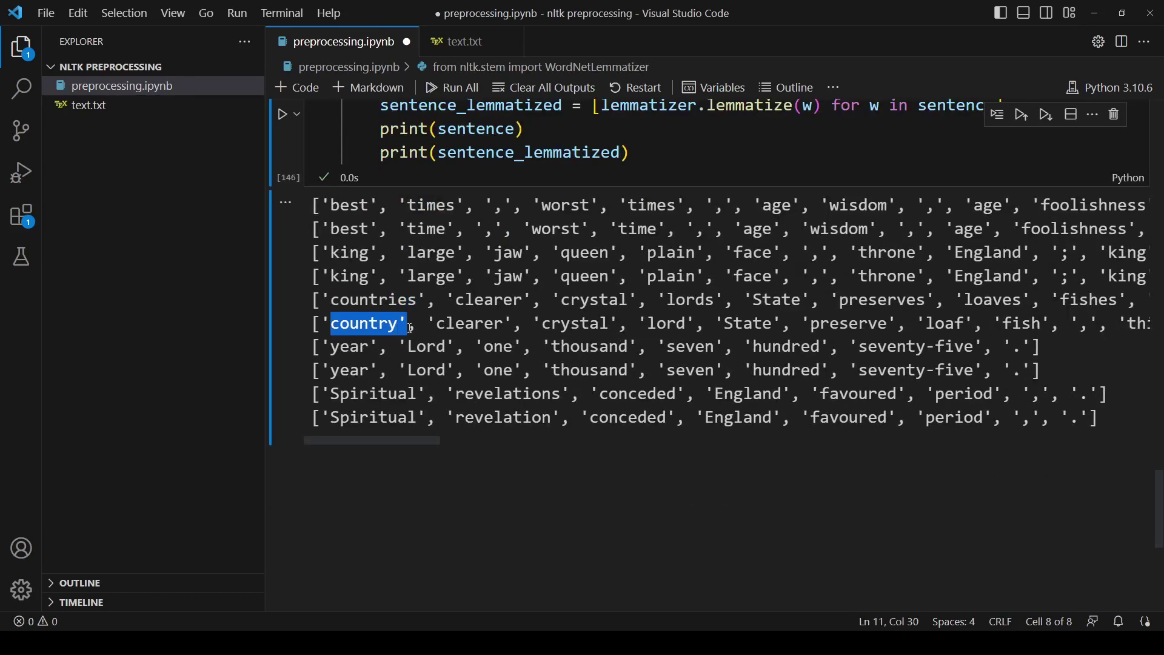
pyautogui.click(582, 491)
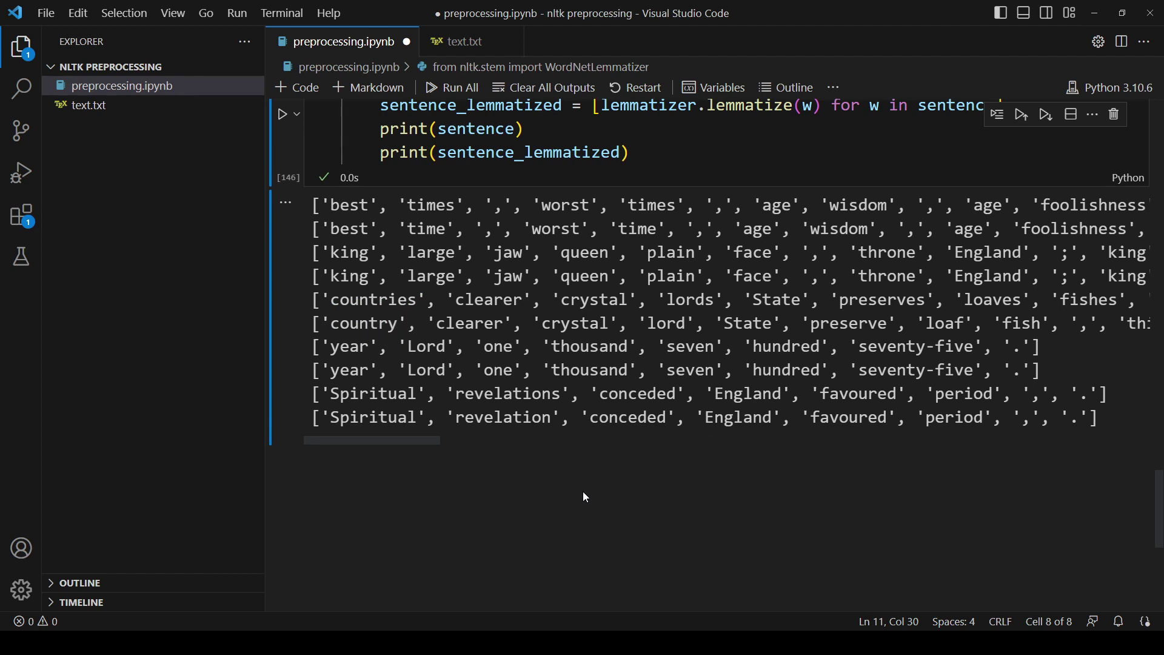